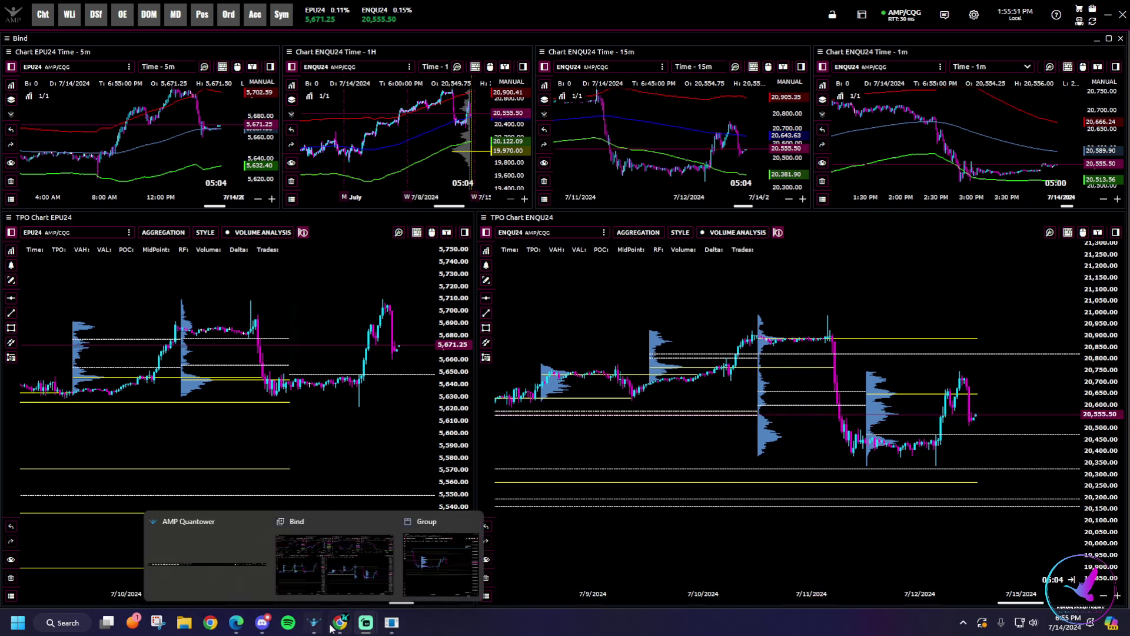
# - In Tradovate, load last week's account performance report (07/07–07/13/2024)
pyautogui.moveTo(339, 622)
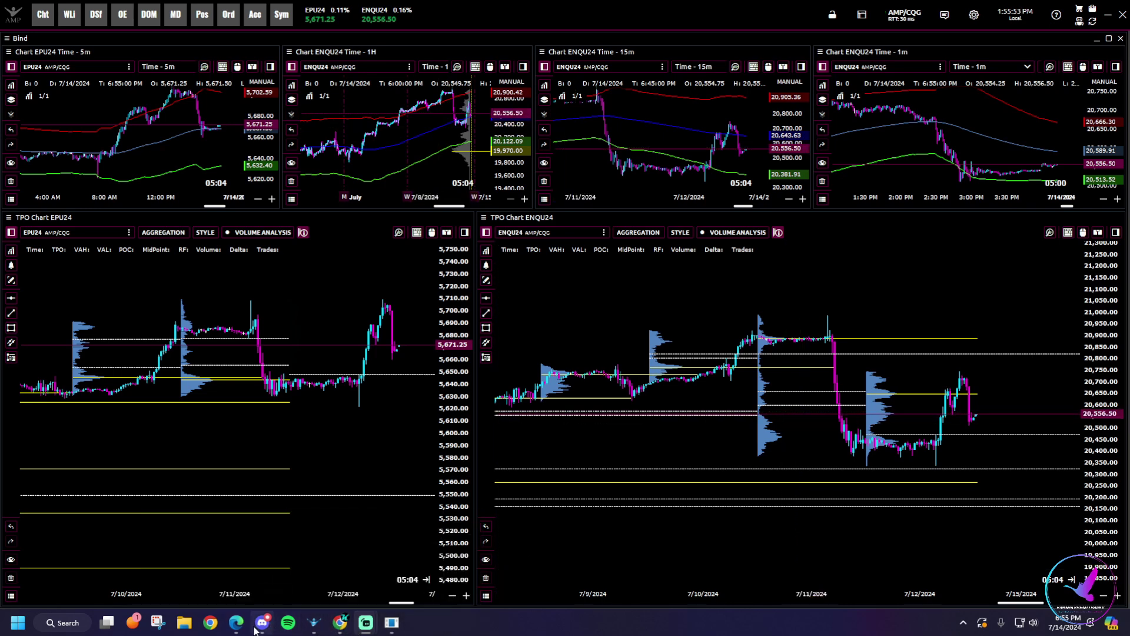
pyautogui.click(381, 592)
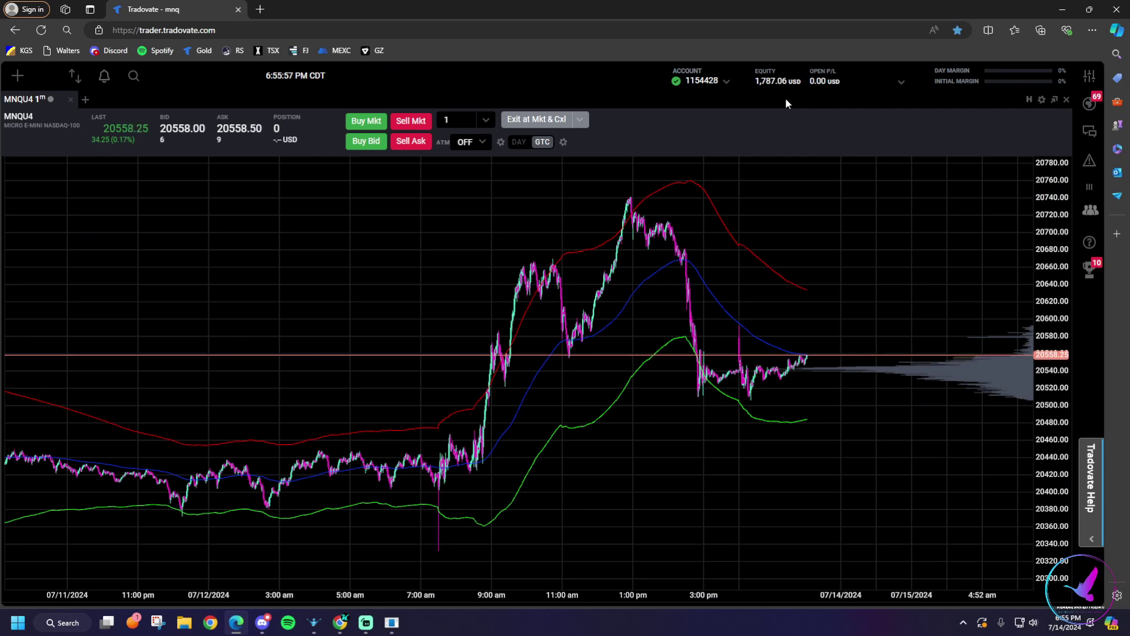
pyautogui.click(901, 82)
pyautogui.click(940, 83)
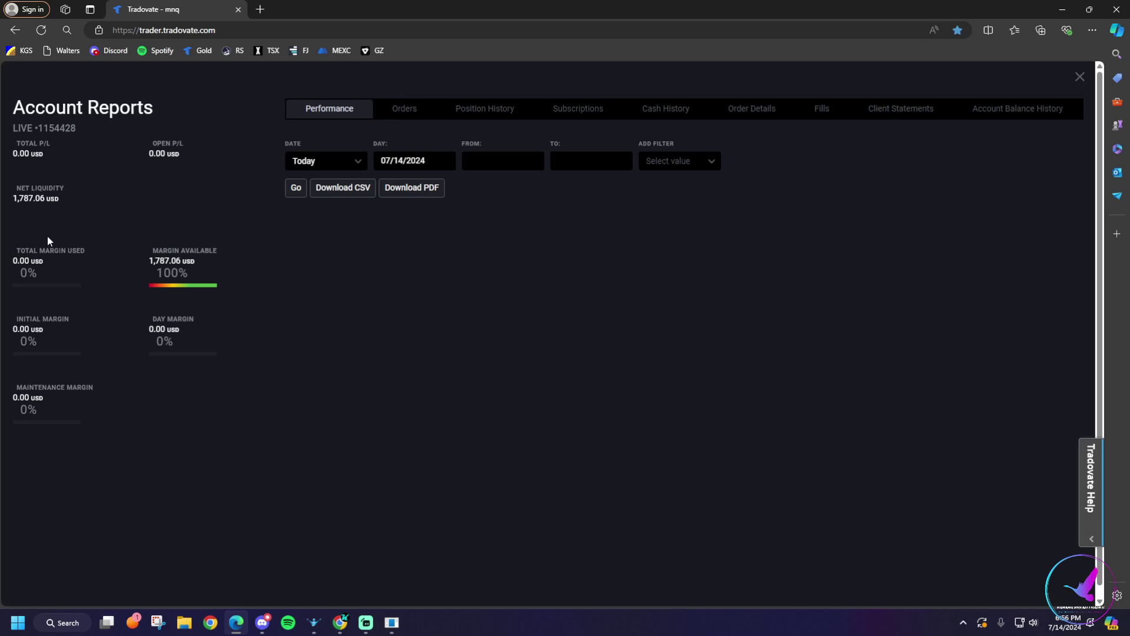
pyautogui.click(299, 161)
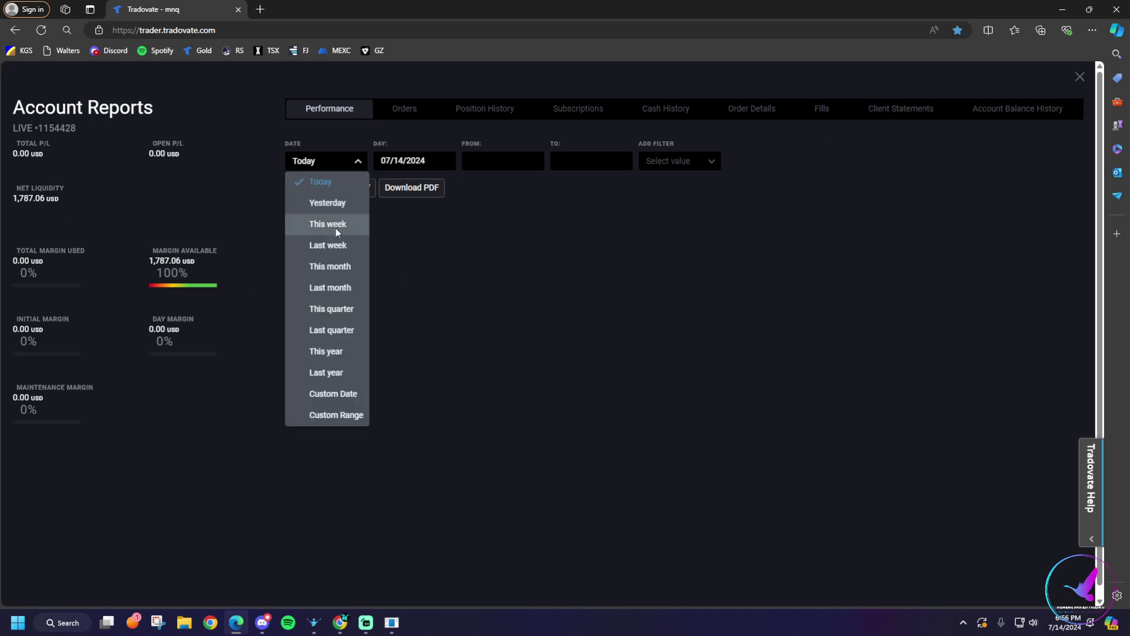
pyautogui.click(328, 245)
pyautogui.click(297, 187)
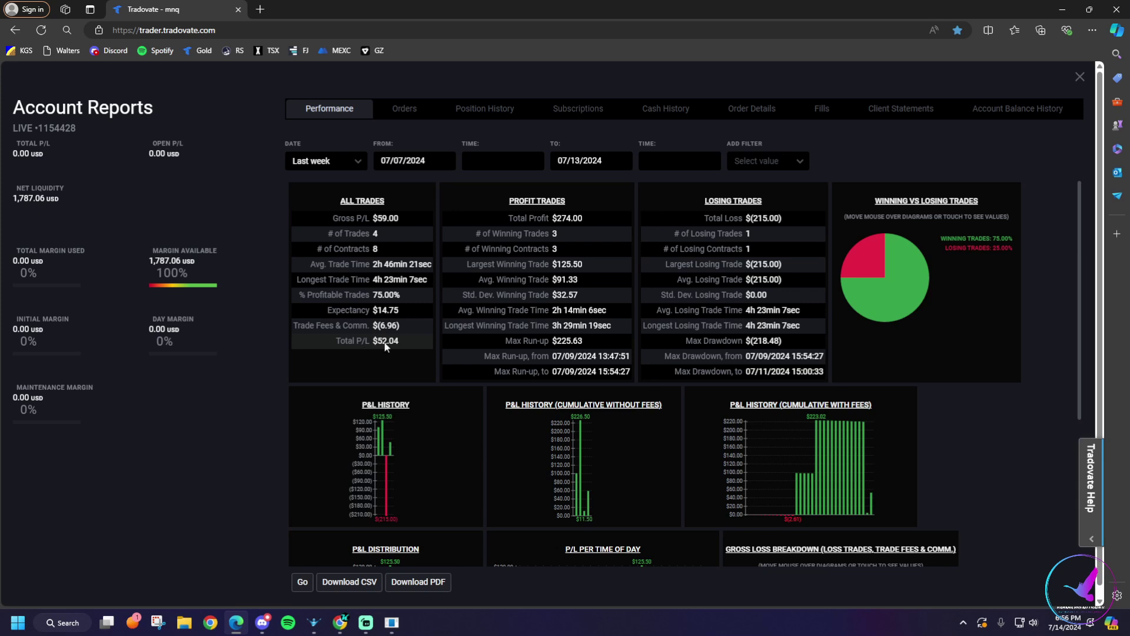
pyautogui.moveTo(822, 467)
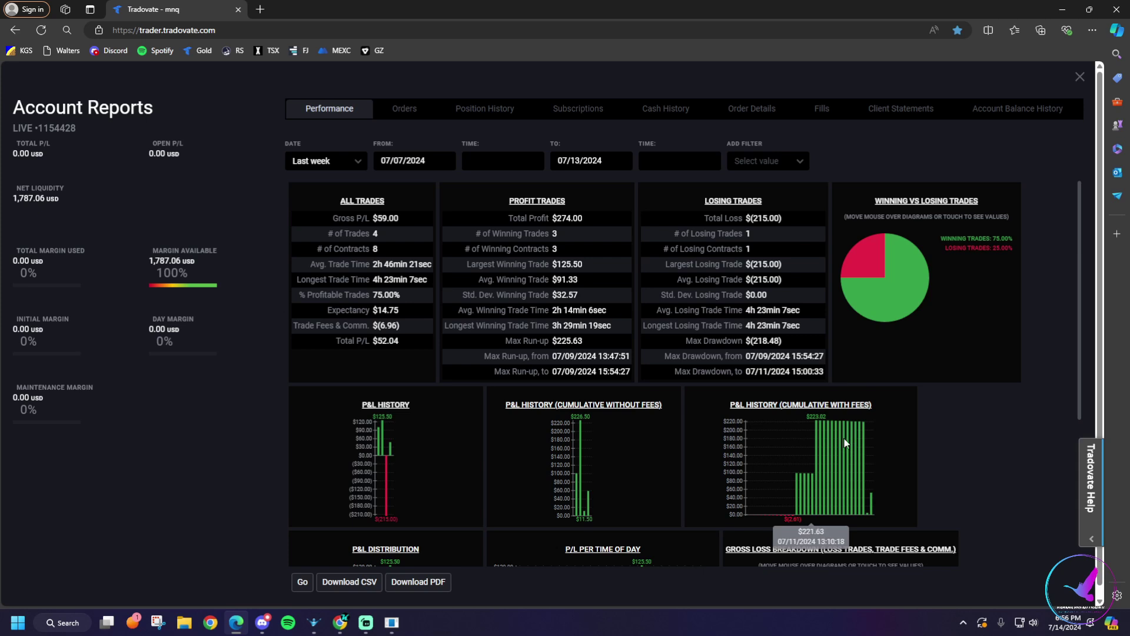
pyautogui.moveTo(391, 444)
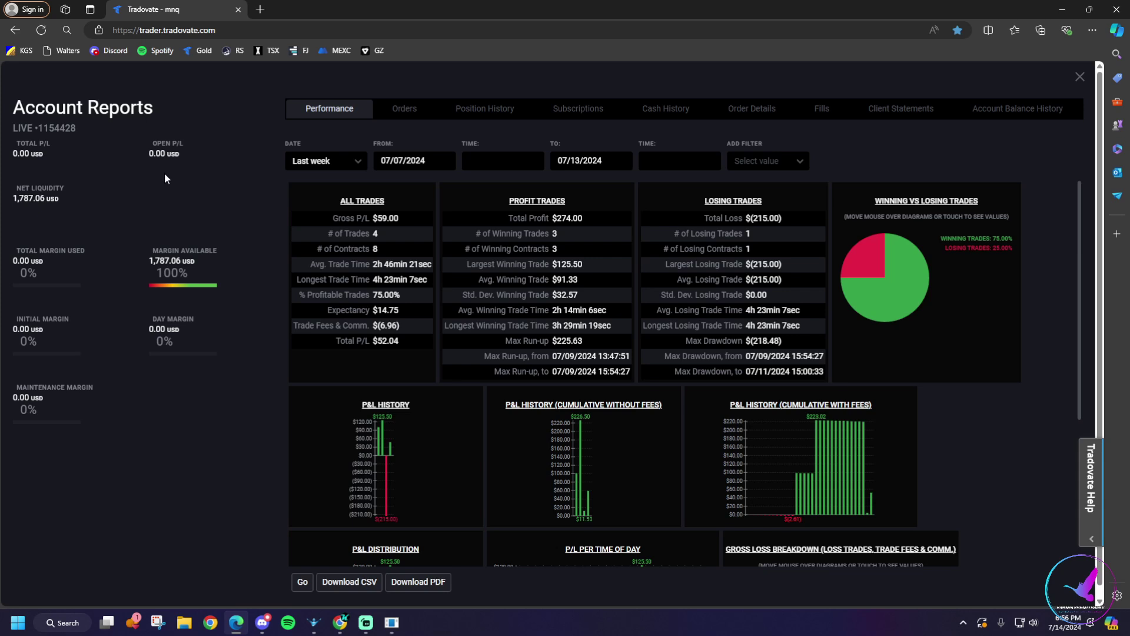
# - Close the Account Reports dialog to return to the MNQU4 one-minute chart
pyautogui.click(1080, 78)
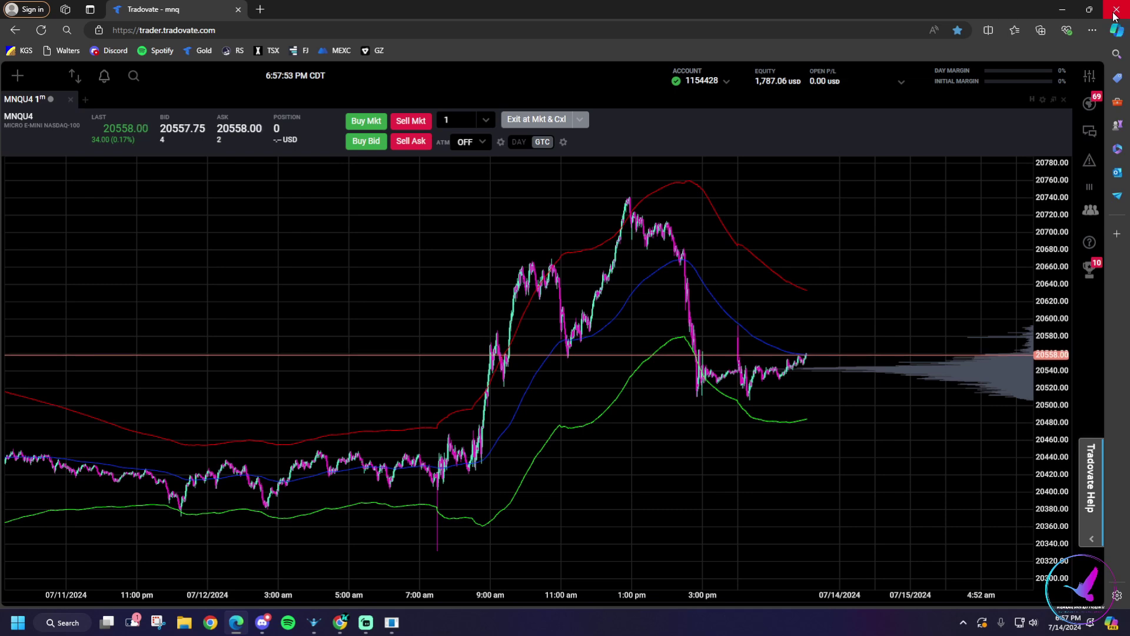
# - Close the Edge browser and pan the 1m ENQU24 chart back to July 12
pyautogui.click(1115, 10)
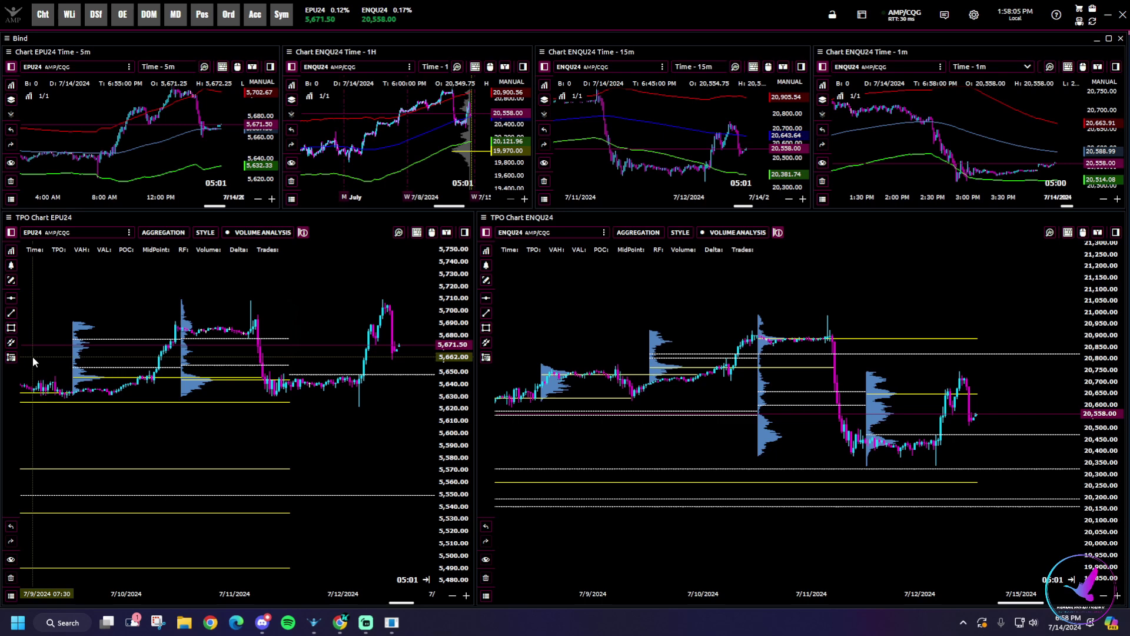
pyautogui.moveTo(883, 159); pyautogui.dragTo(889, 200)
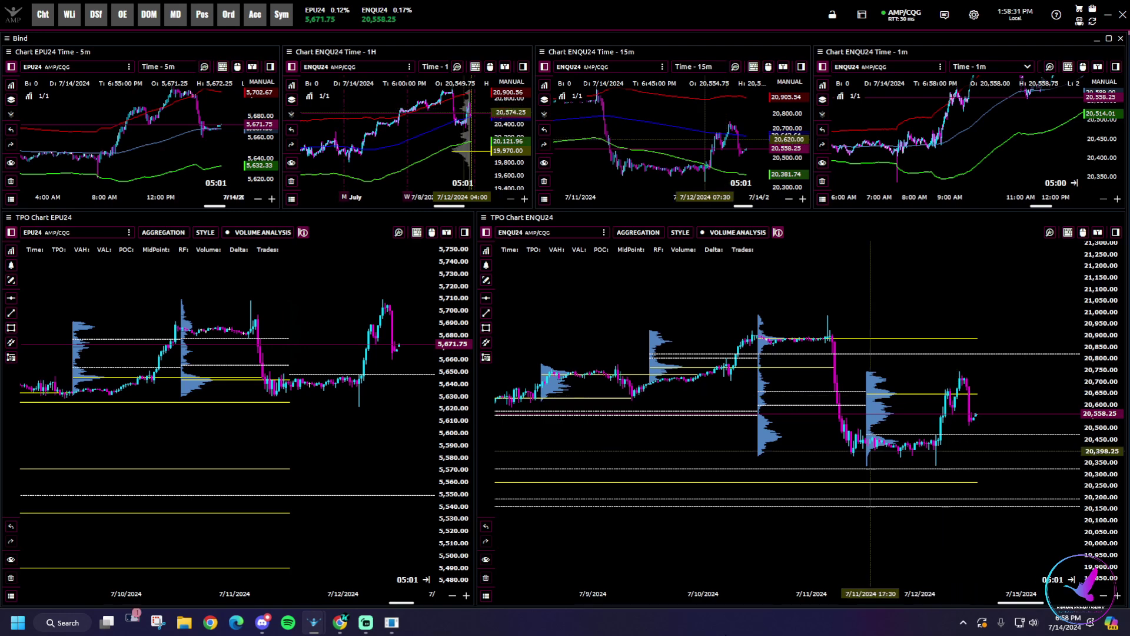
# - In Discord's Goose thread, scroll to the July 14 Trade Plan post listing NQ and ES levels
pyautogui.click(262, 622)
pyautogui.scroll(20, 321, 372)
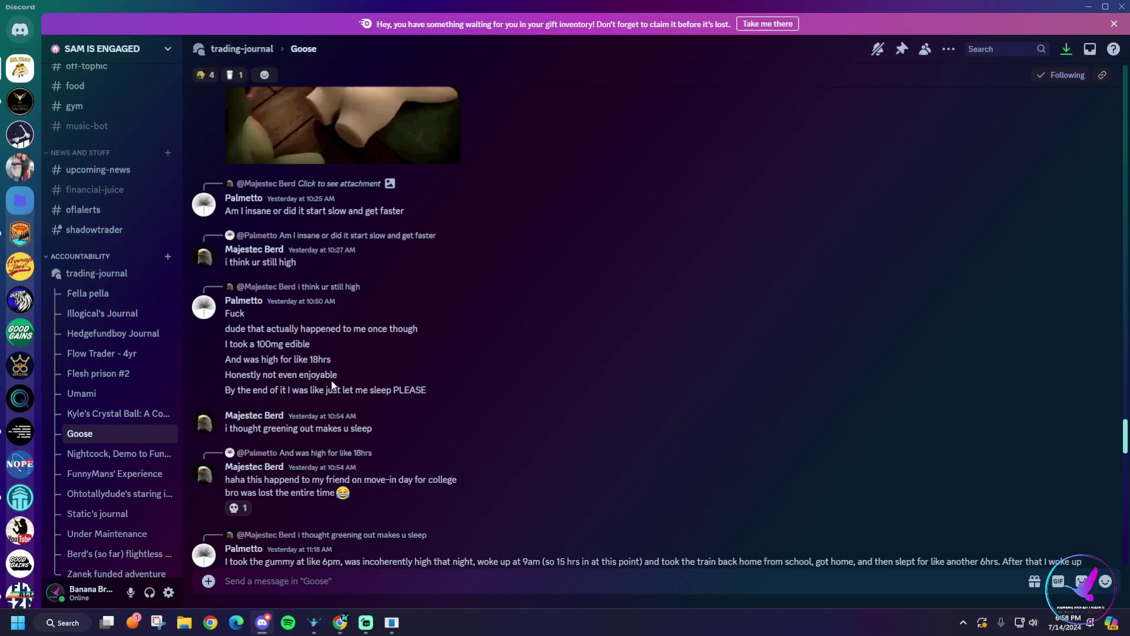
pyautogui.scroll(-3, 393, 272)
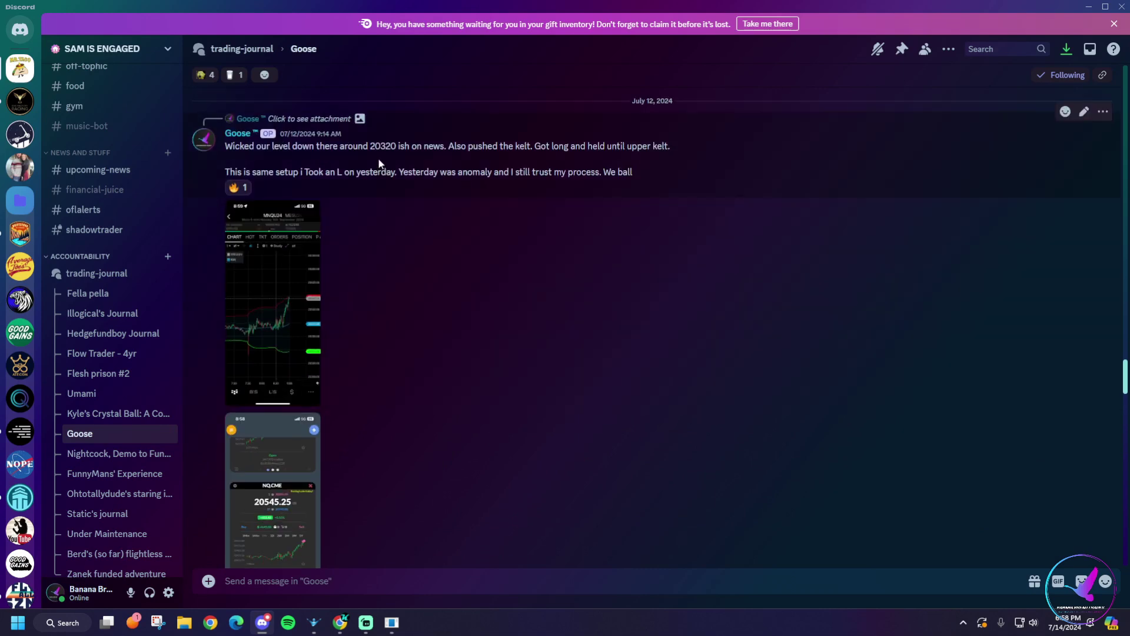
pyautogui.scroll(5, 662, 299)
pyautogui.scroll(-7, 699, 200)
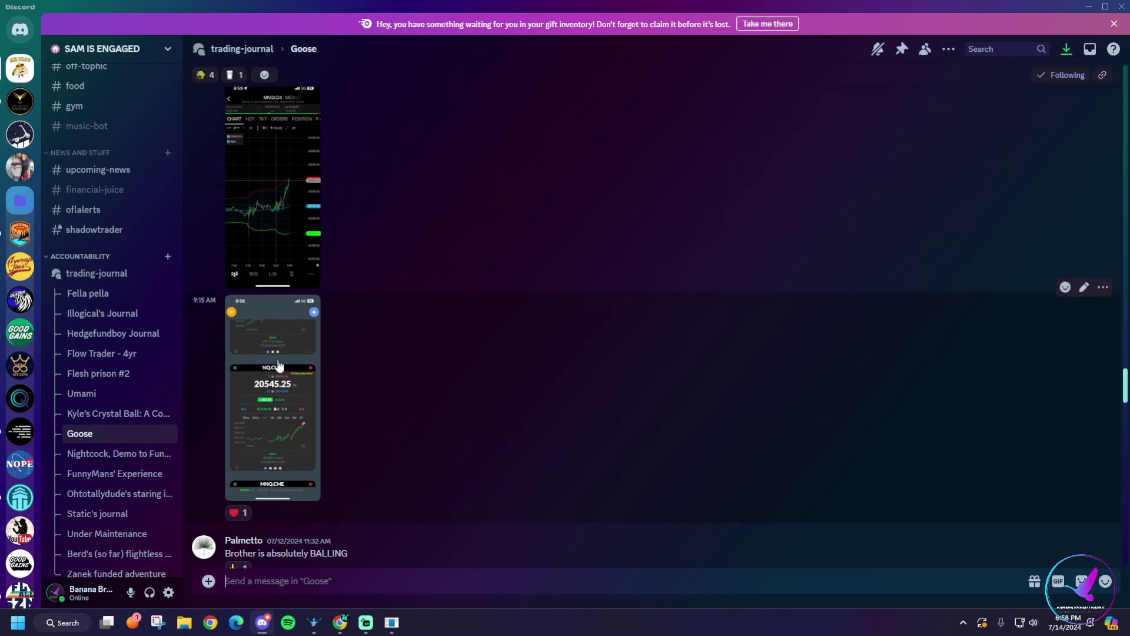
pyautogui.scroll(-4, 402, 421)
pyautogui.scroll(-4, 406, 427)
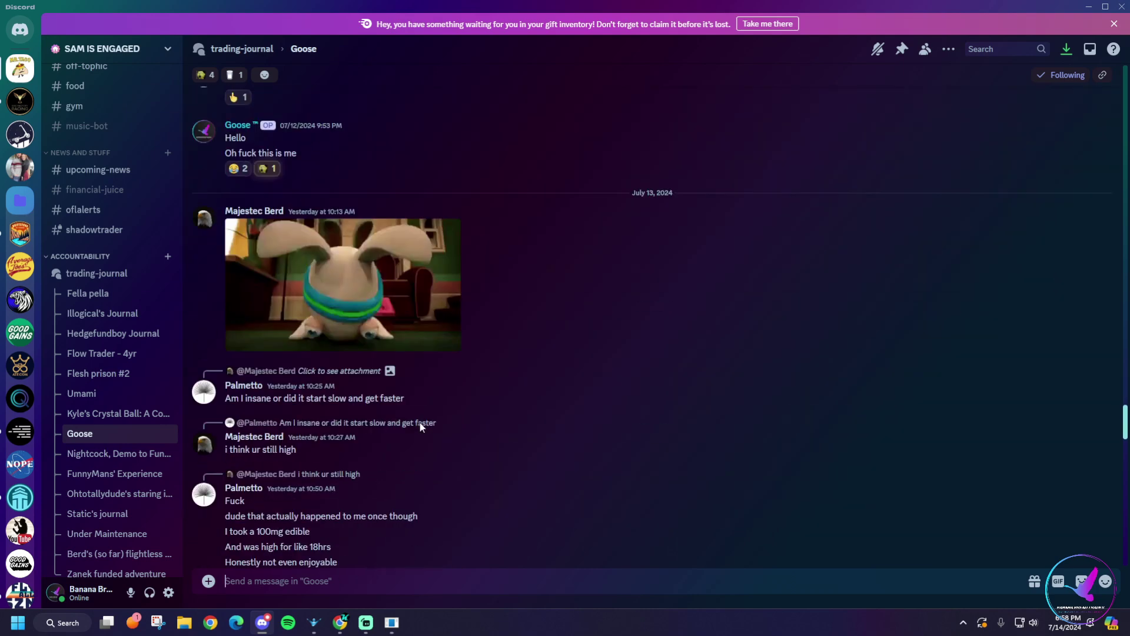
pyautogui.scroll(-9, 405, 400)
pyautogui.scroll(-6, 409, 405)
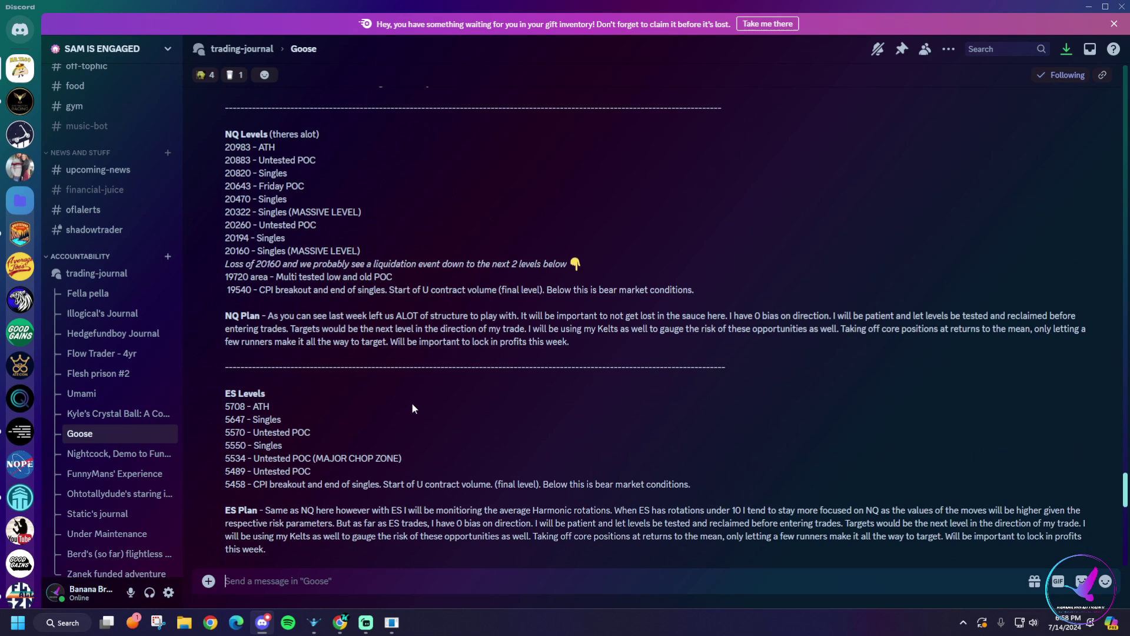
pyautogui.scroll(-1, 399, 404)
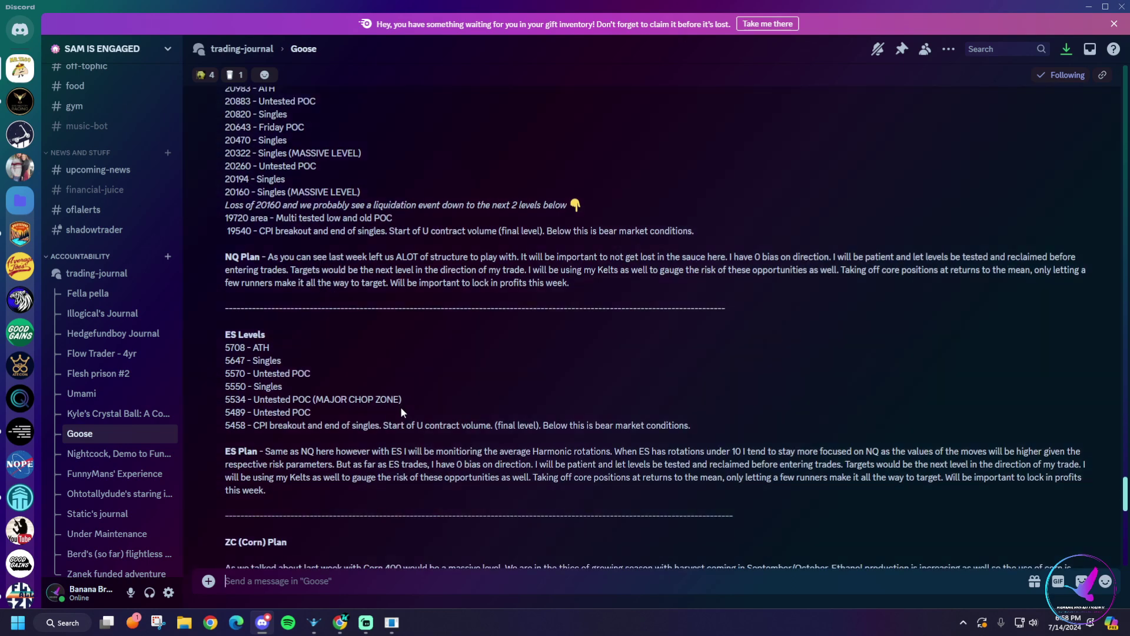
pyautogui.scroll(-4, 403, 404)
pyautogui.scroll(3, 402, 404)
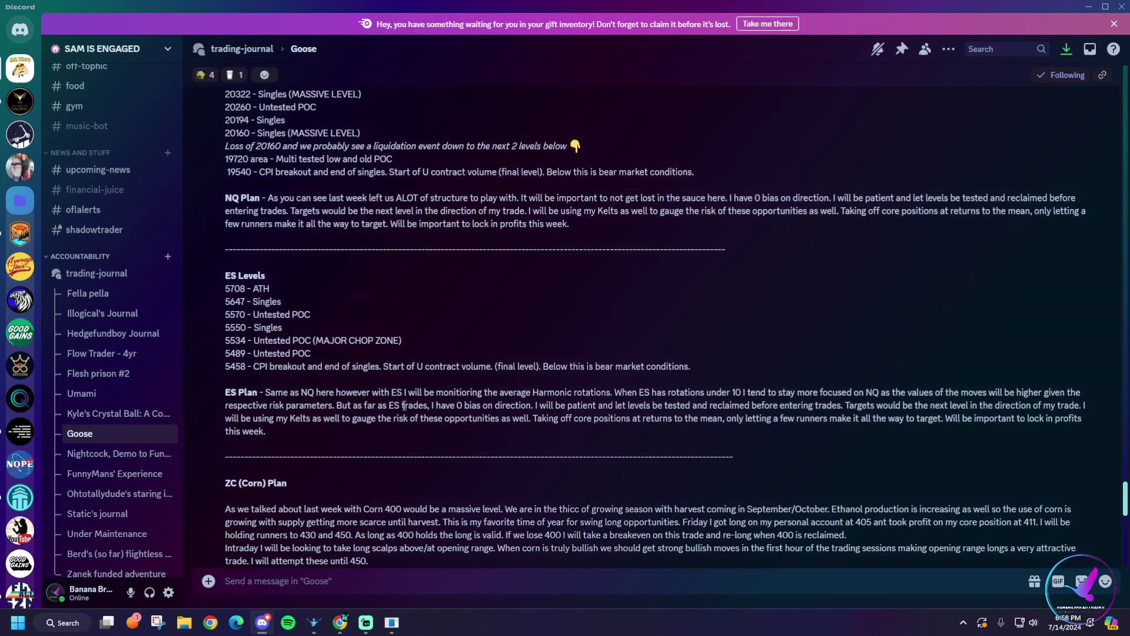
pyautogui.scroll(2, 404, 405)
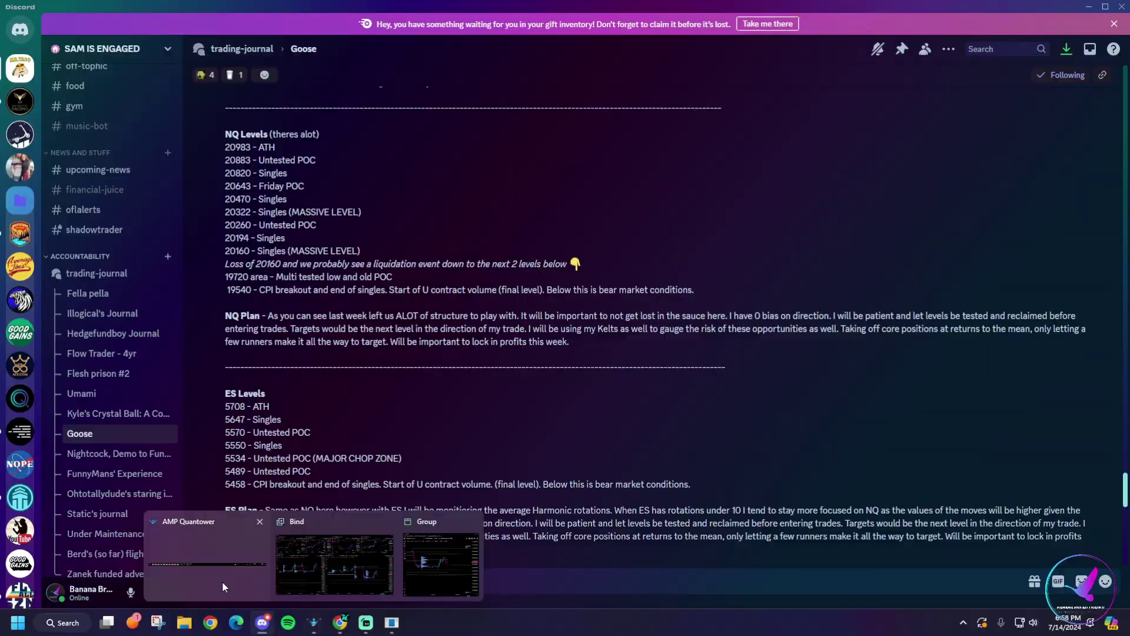
# - Back in AMP Quantower, pan the 1m ENQU24 chart to the latest July 14 bars with space on the right
pyautogui.click(231, 546)
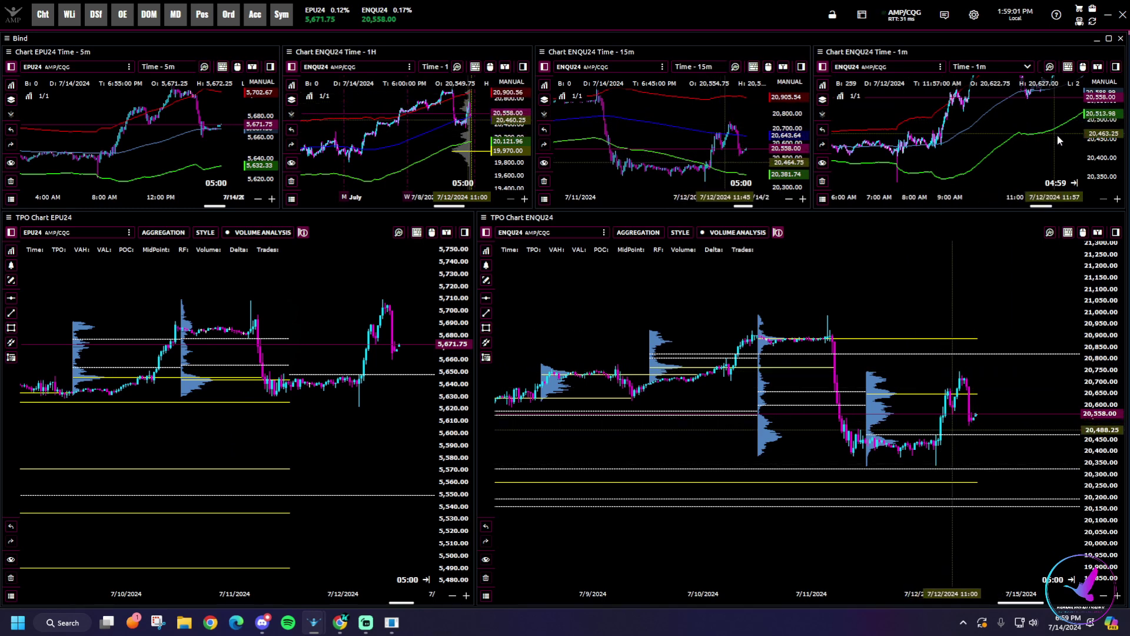
pyautogui.moveTo(932, 147); pyautogui.dragTo(832, 163)
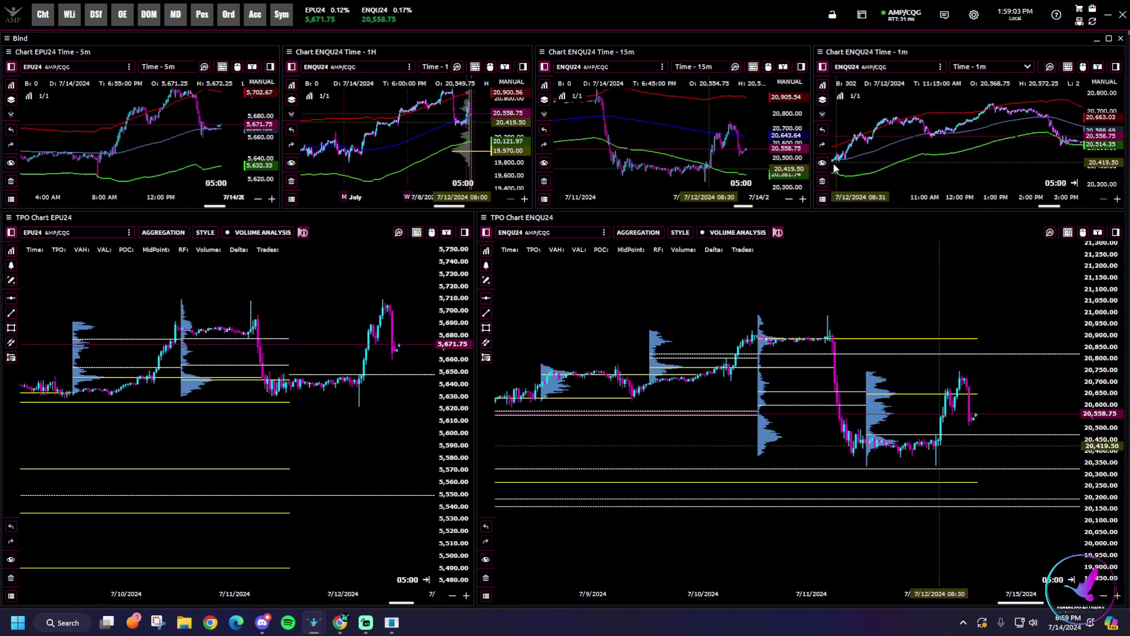
pyautogui.scroll(-3, 1040, 143)
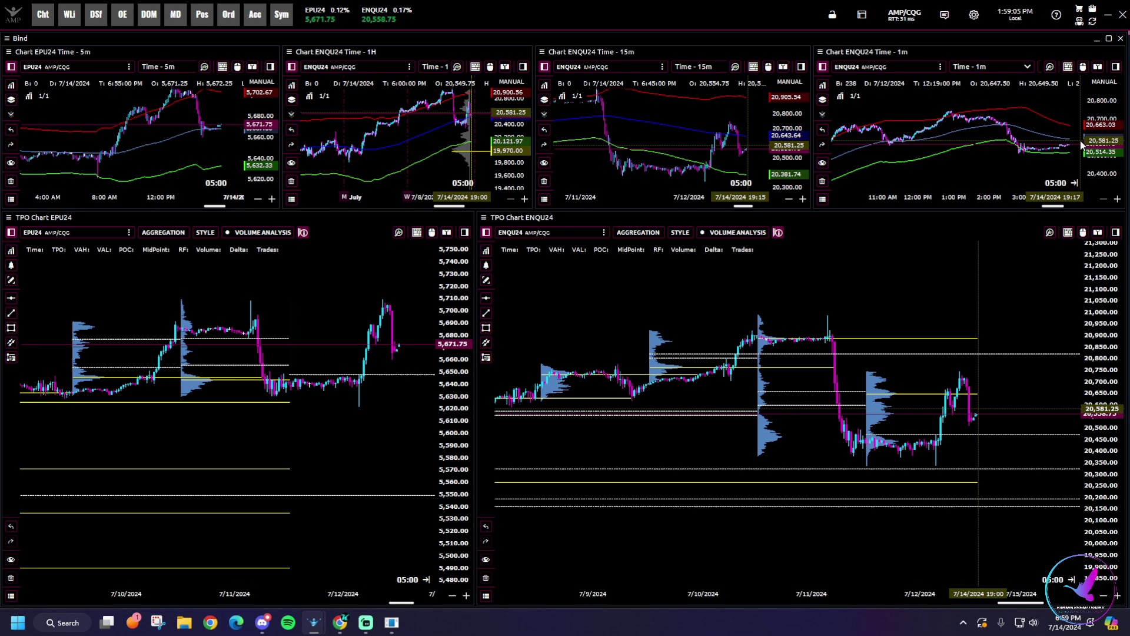
pyautogui.moveTo(1080, 144); pyautogui.dragTo(1050, 147)
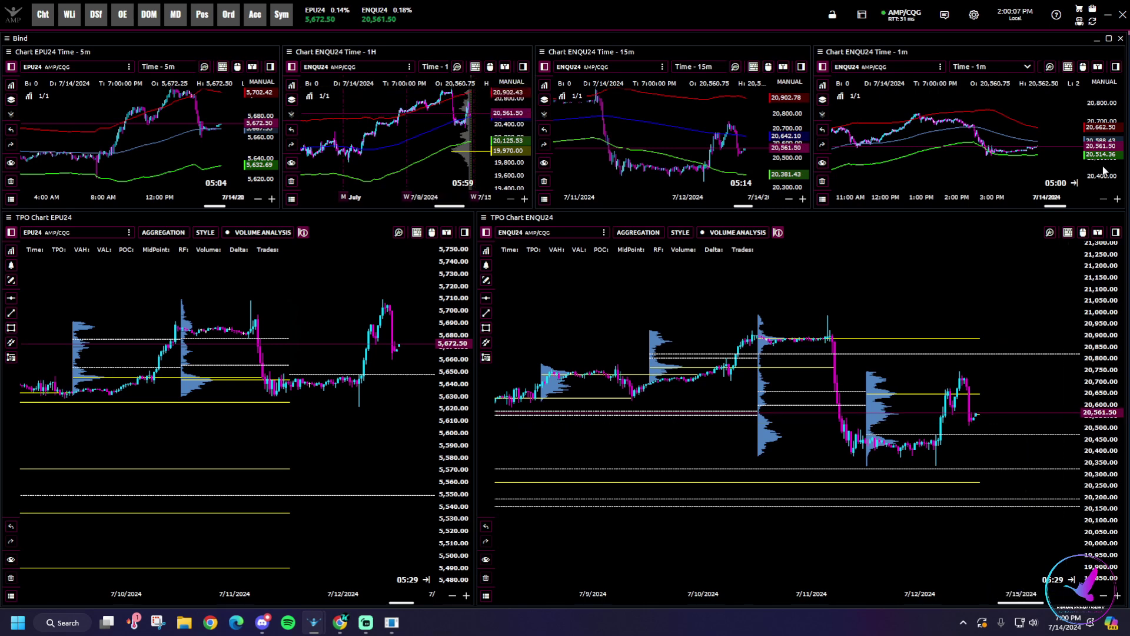
# - Shift the one-minute chart to show the evening hours
pyautogui.scroll(2, 1083, 163)
pyautogui.scroll(5, 1045, 156)
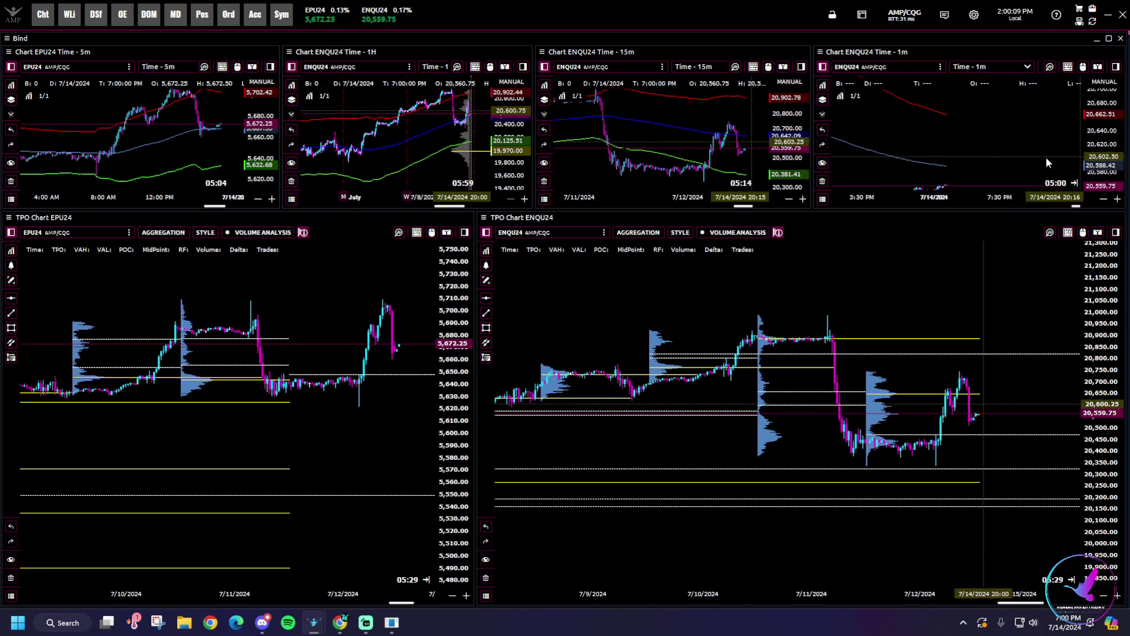
pyautogui.moveTo(1040, 98); pyautogui.dragTo(1025, 112)
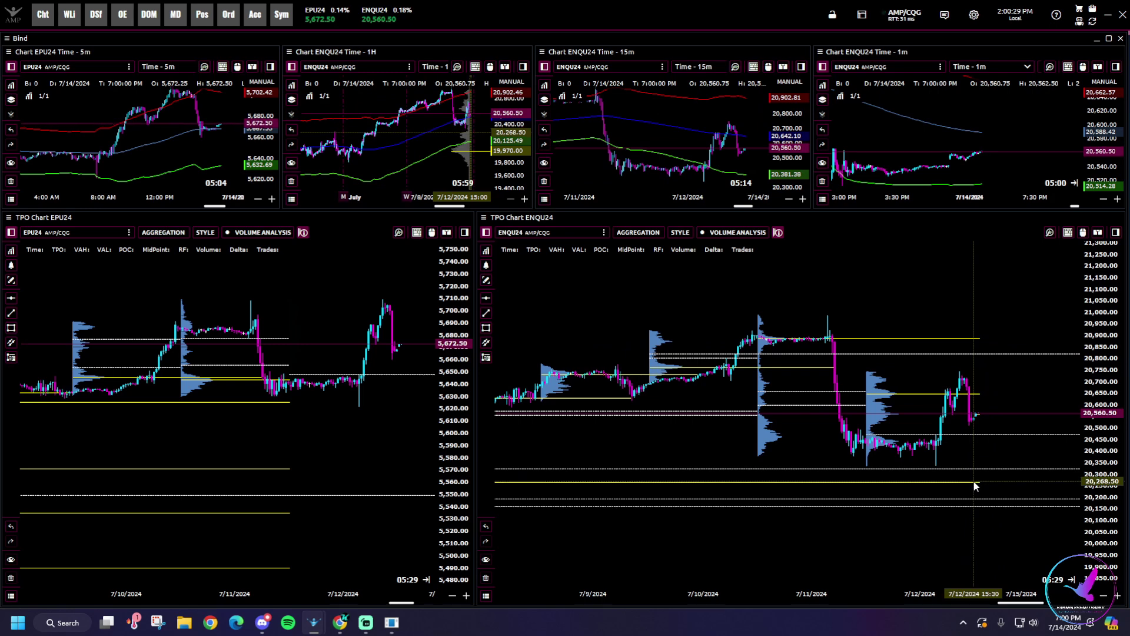
pyautogui.scroll(-5, 1030, 131)
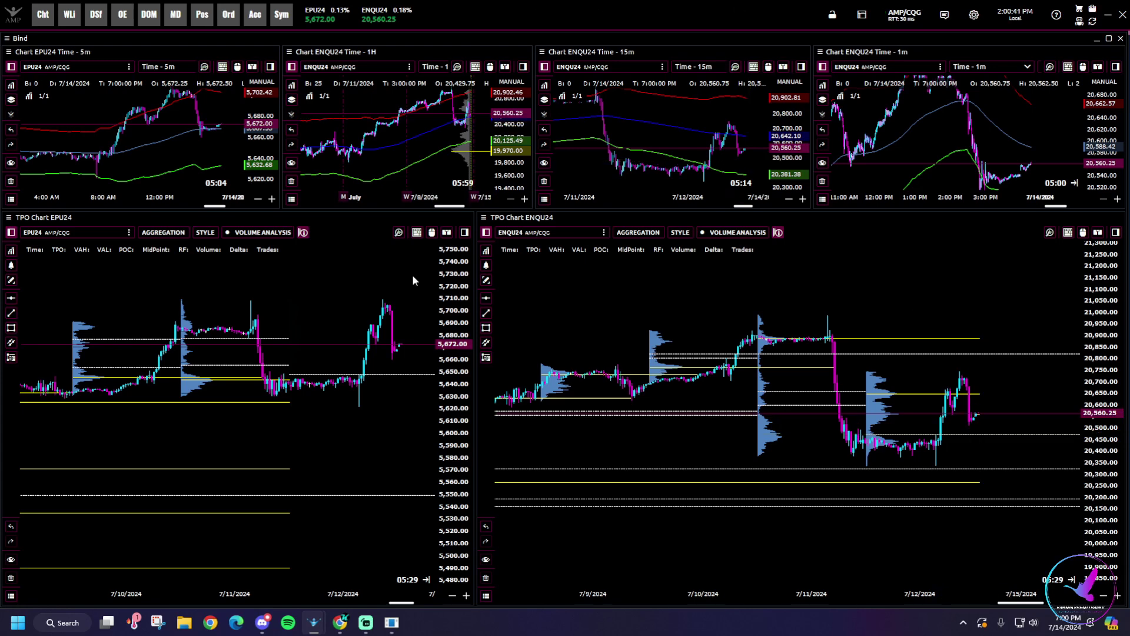
pyautogui.scroll(-2, 385, 418)
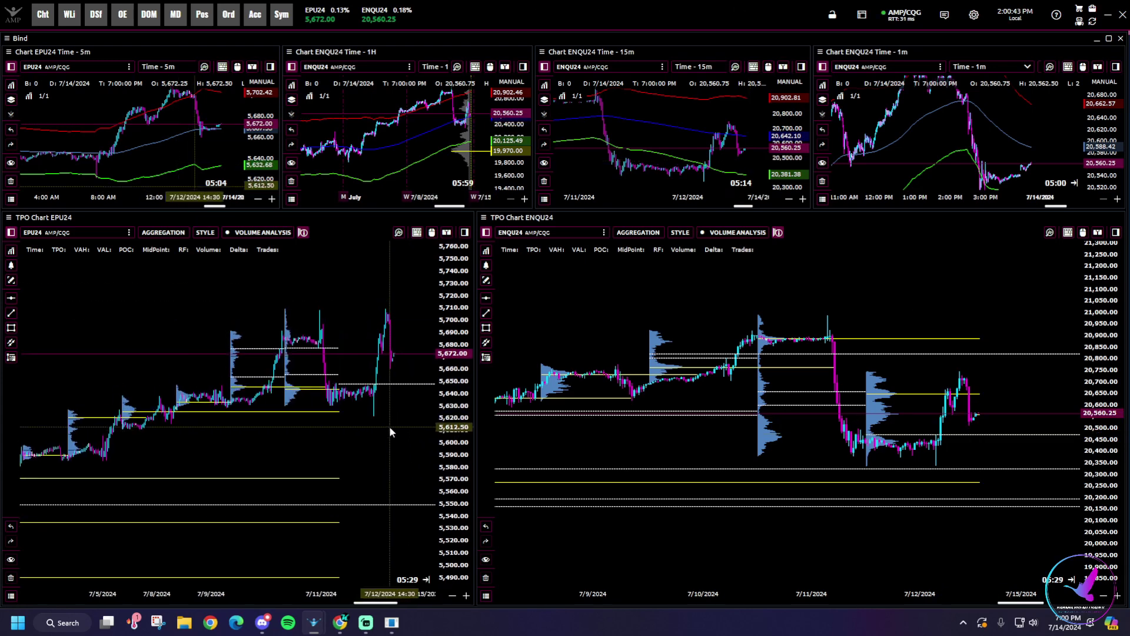
# - Maximize the chart group and fit the ENQU24 TPO chart to include the 20,983.75 ATH line
pyautogui.moveTo(315, 627)
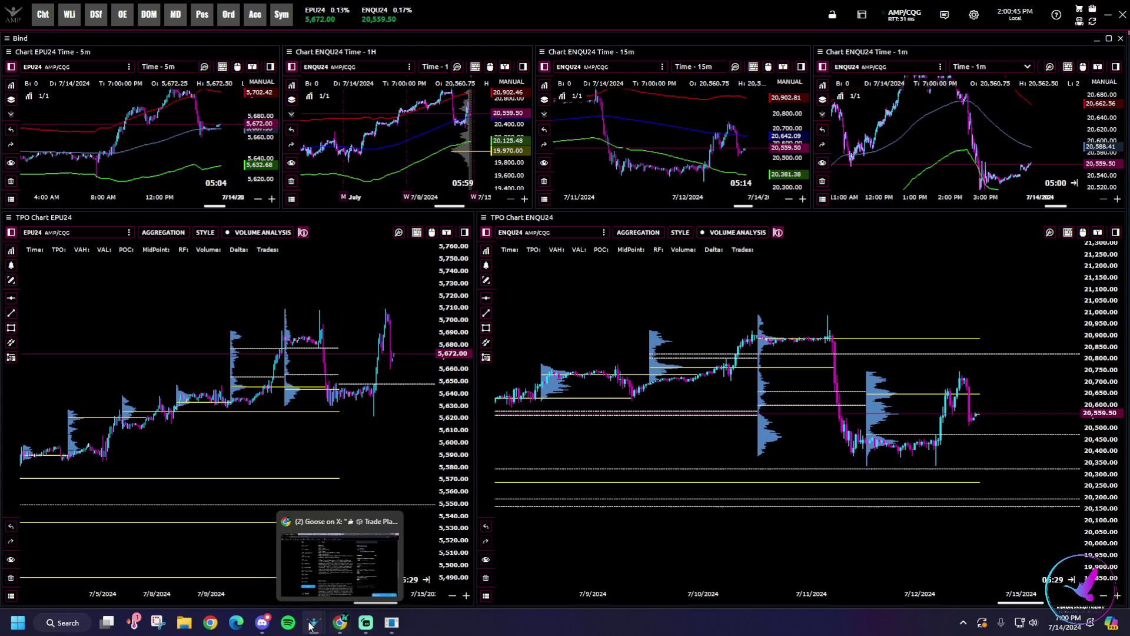
pyautogui.click(440, 563)
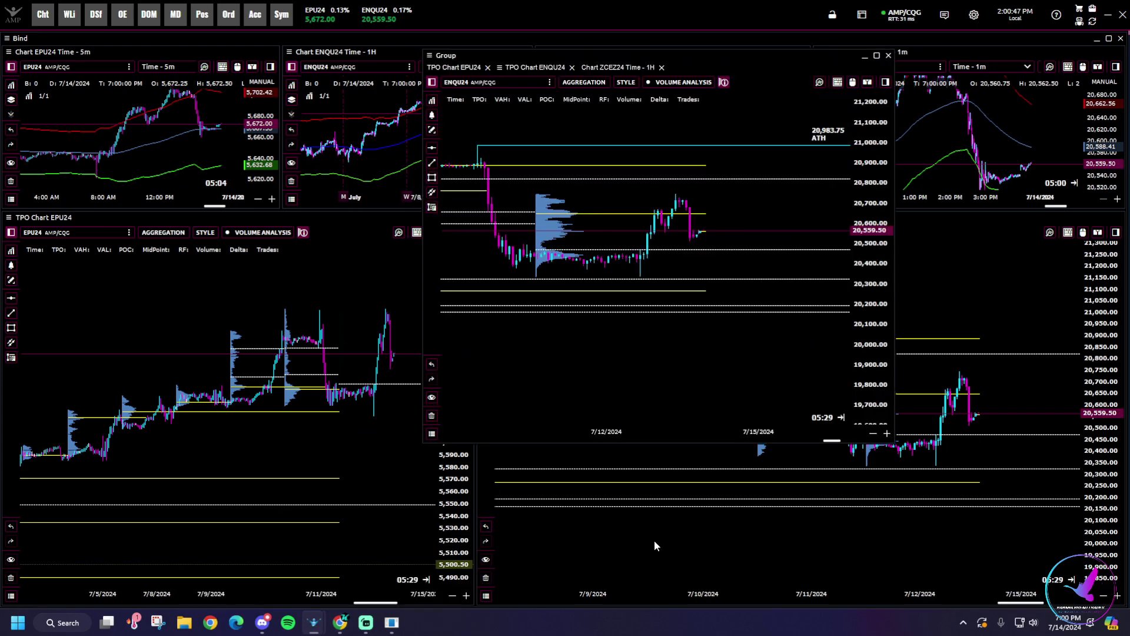
pyautogui.click(876, 55)
pyautogui.scroll(-1, 1048, 248)
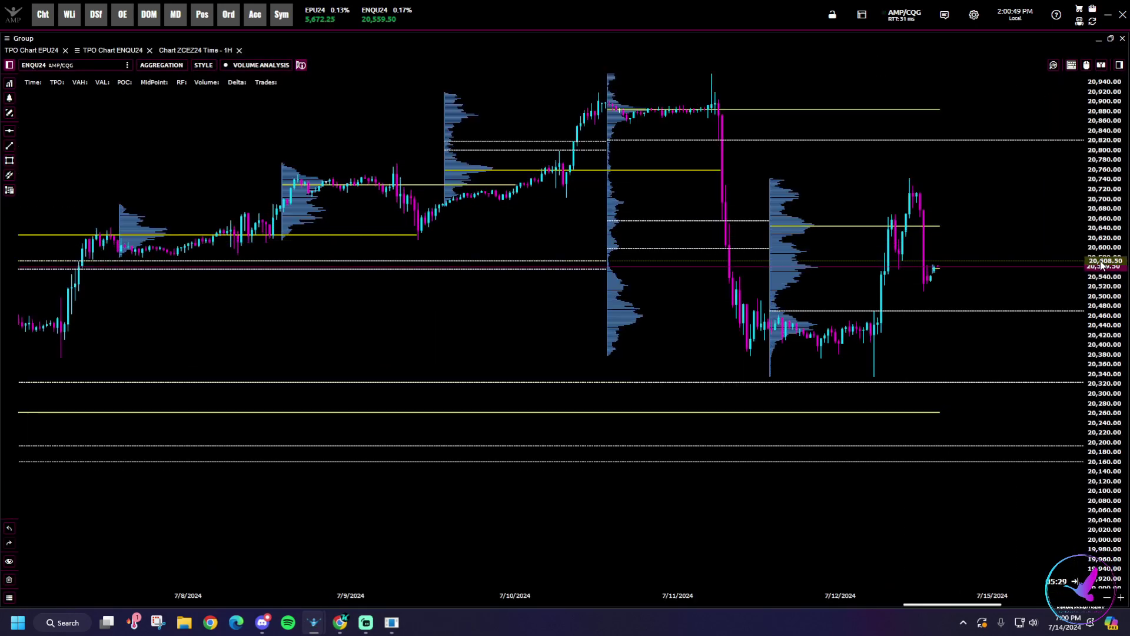
pyautogui.moveTo(1019, 234); pyautogui.dragTo(980, 277)
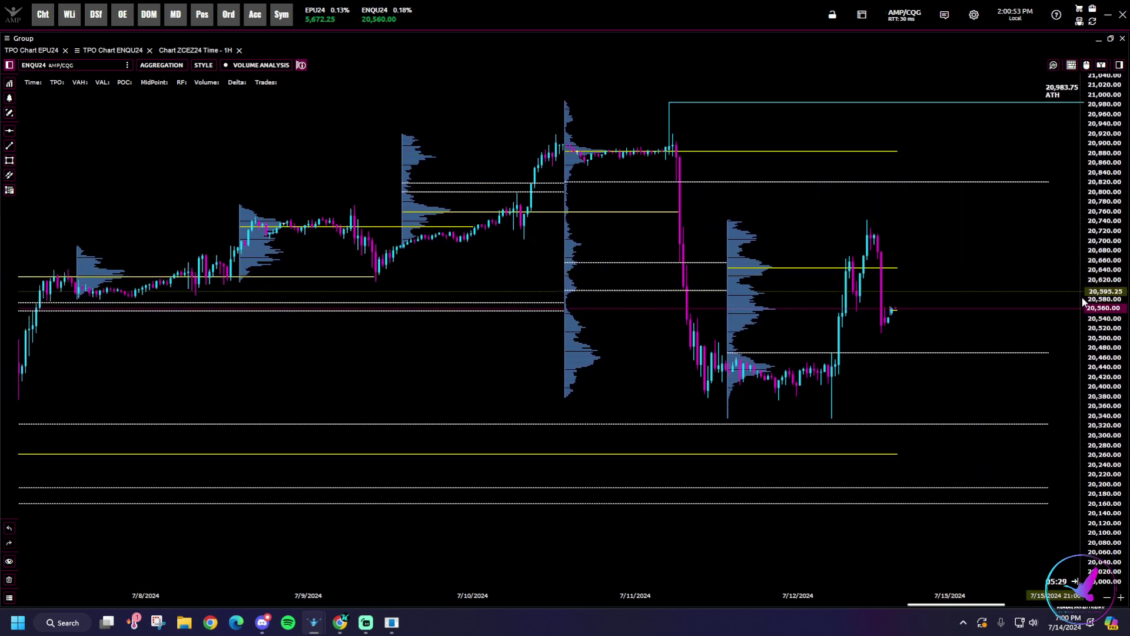
pyautogui.moveTo(1090, 298); pyautogui.dragTo(1101, 305)
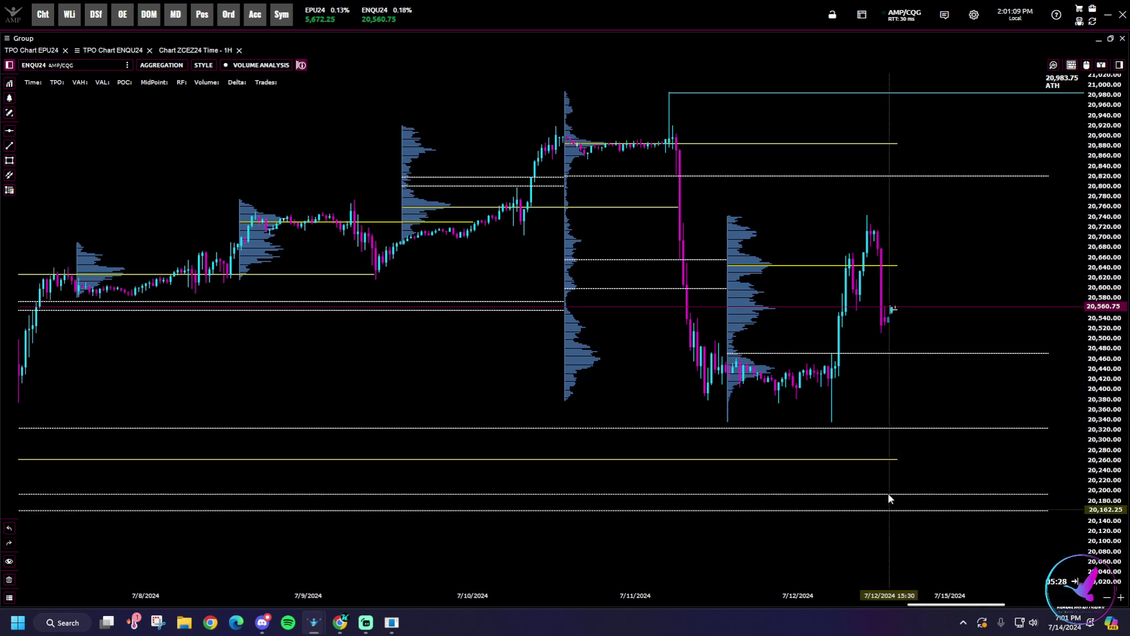
# - Zoom out and pan the ENQU24 TPO chart back to 5/30/2024, showing levels near 18,600
pyautogui.scroll(-3, 885, 499)
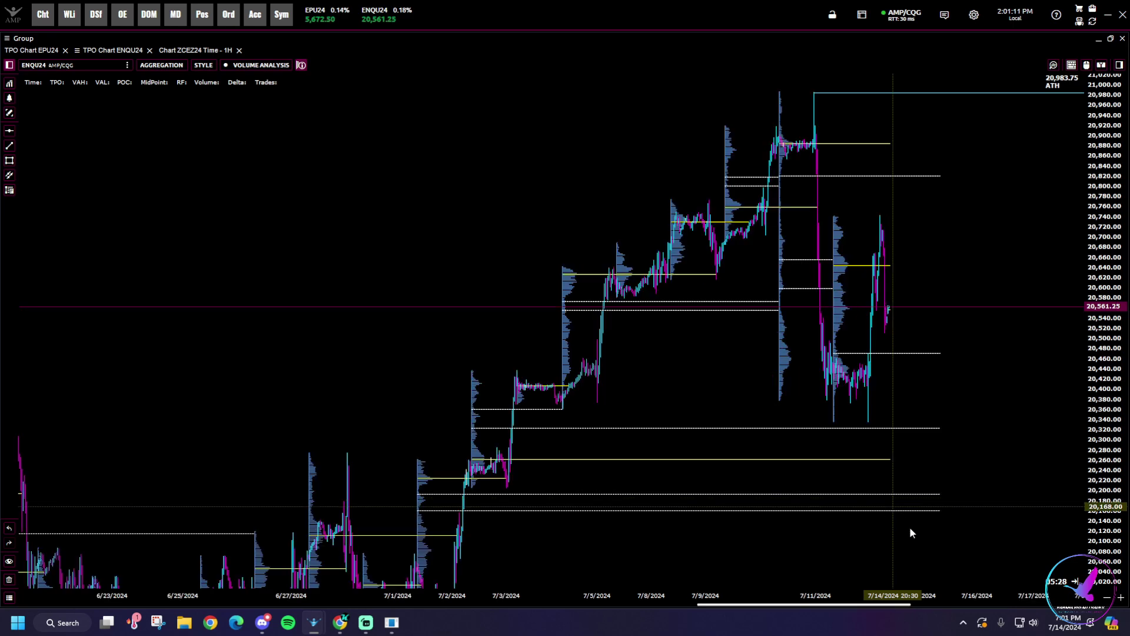
pyautogui.moveTo(911, 529); pyautogui.dragTo(897, 405)
pyautogui.scroll(-5, 897, 405)
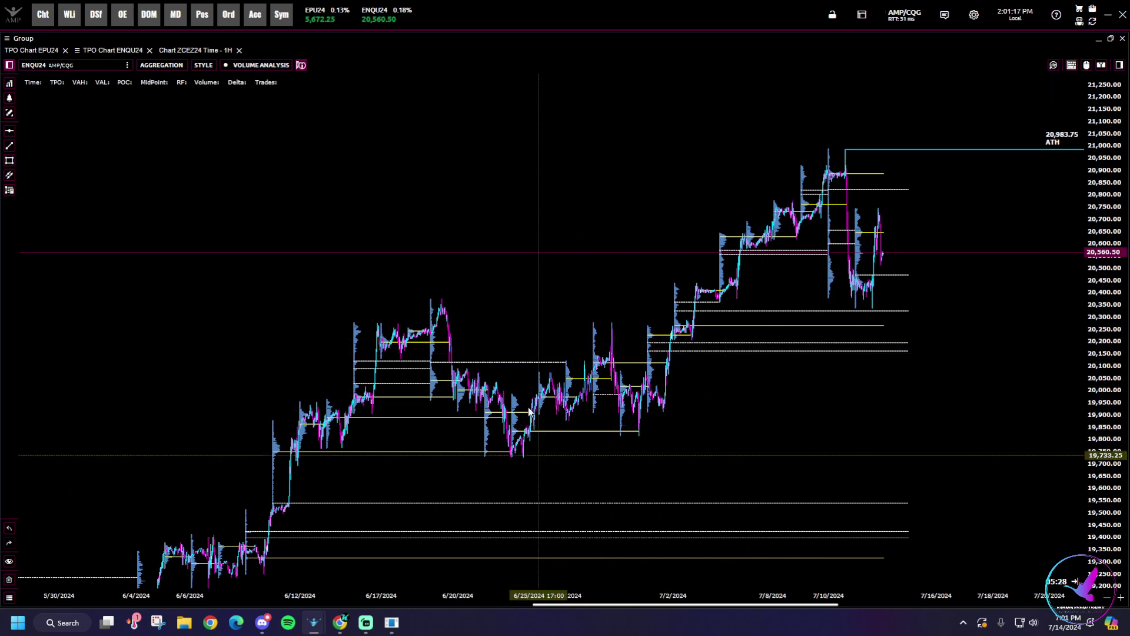
pyautogui.hscroll(3, 754, 427)
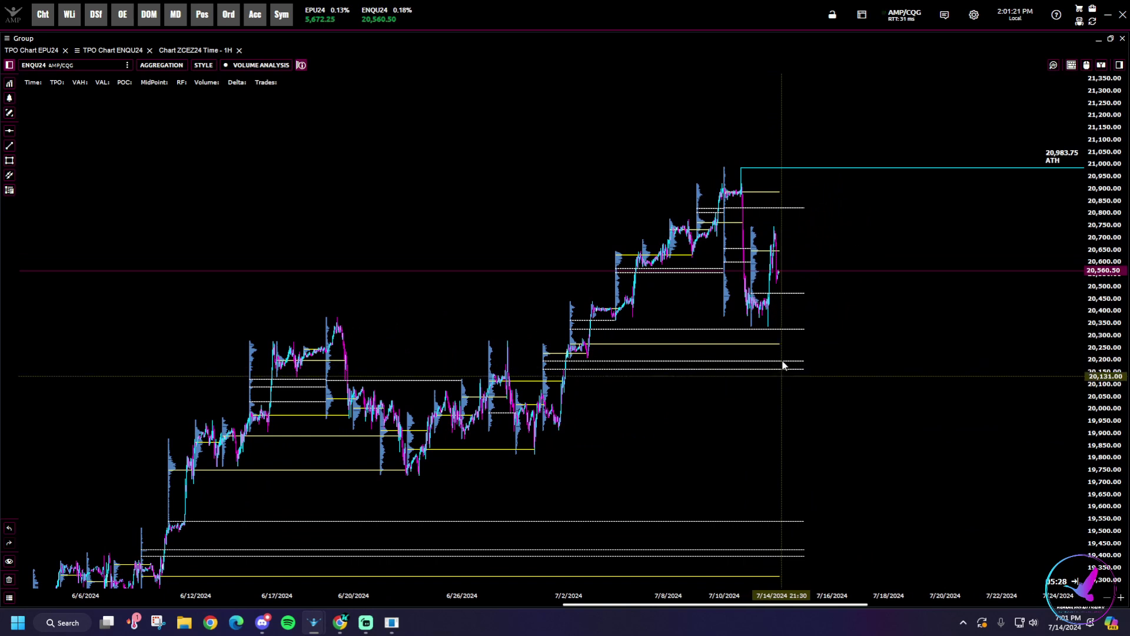
pyautogui.moveTo(786, 369); pyautogui.dragTo(830, 389)
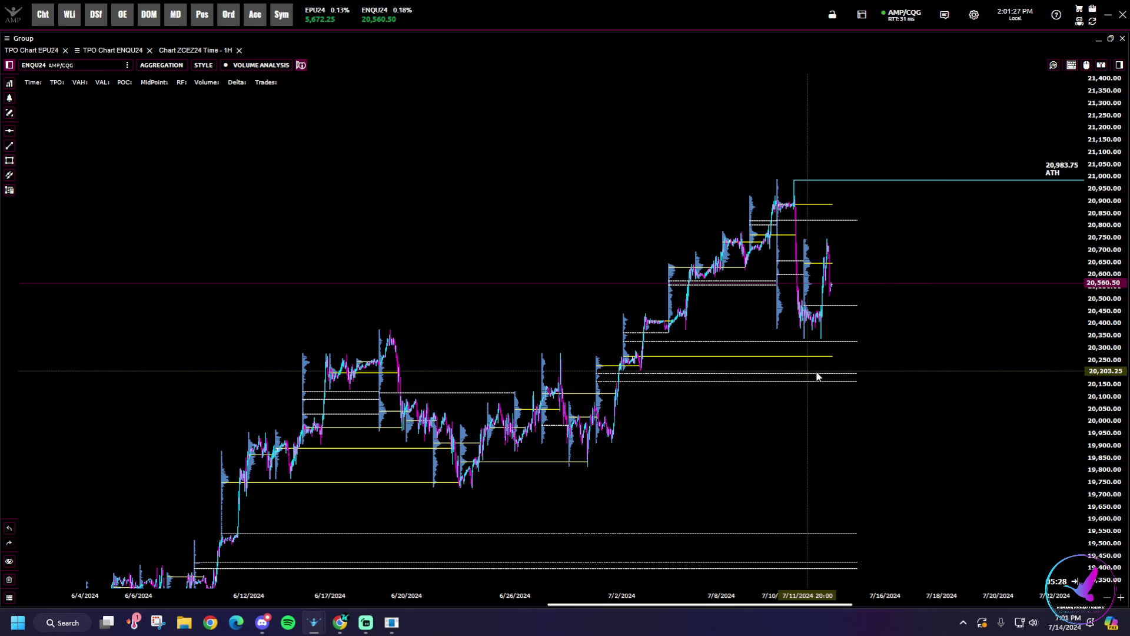
pyautogui.moveTo(822, 472); pyautogui.dragTo(782, 421)
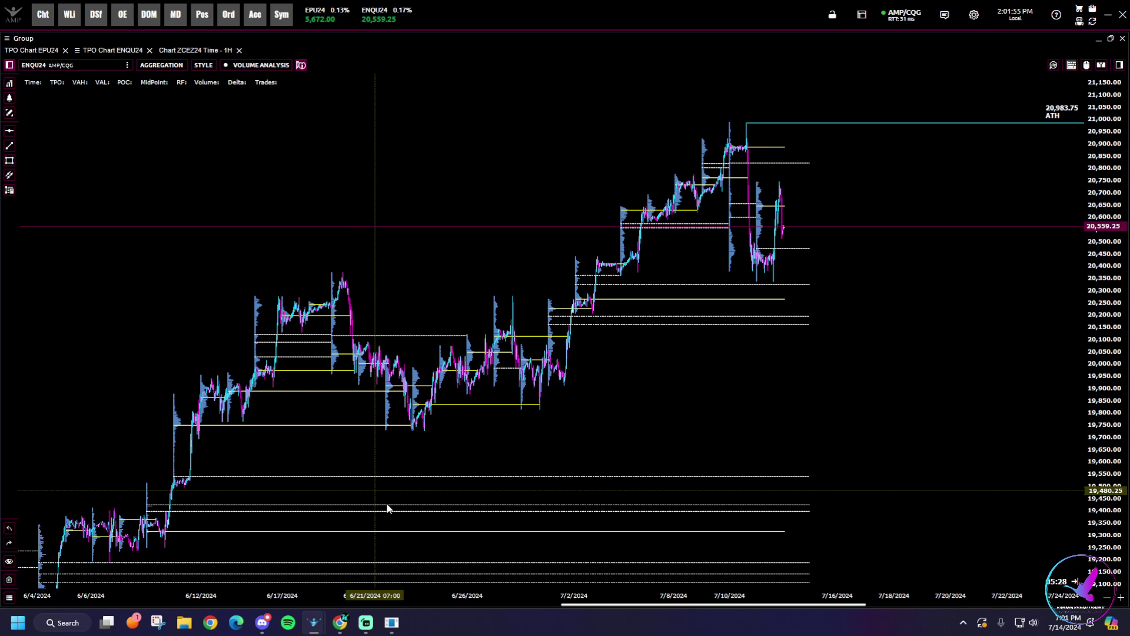
pyautogui.moveTo(578, 486); pyautogui.dragTo(676, 497)
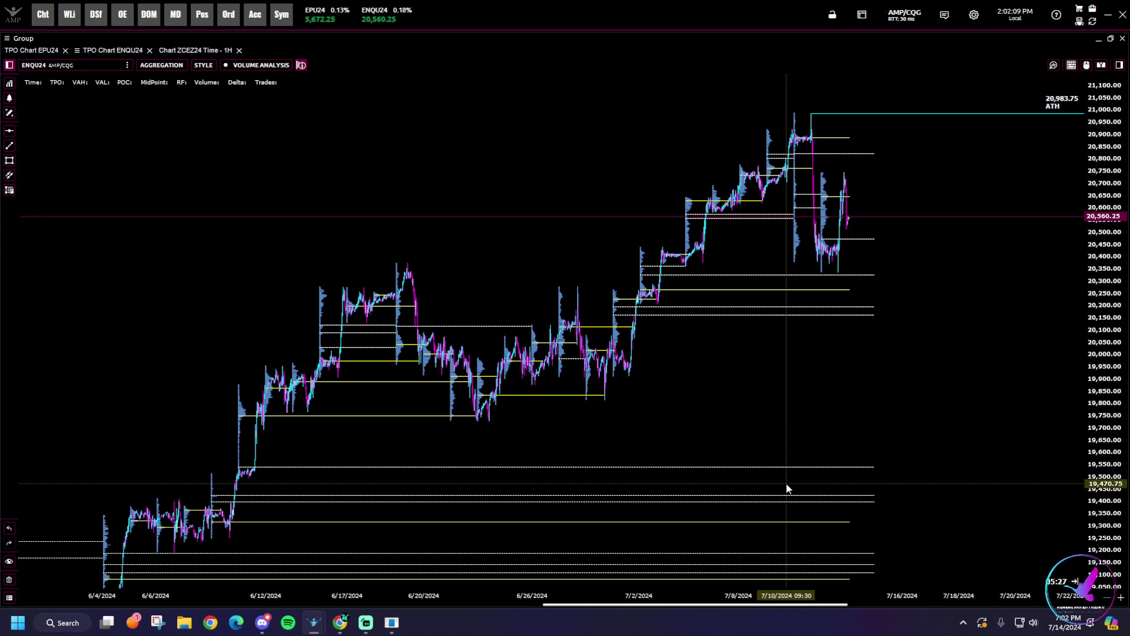
pyautogui.moveTo(864, 531); pyautogui.dragTo(829, 356)
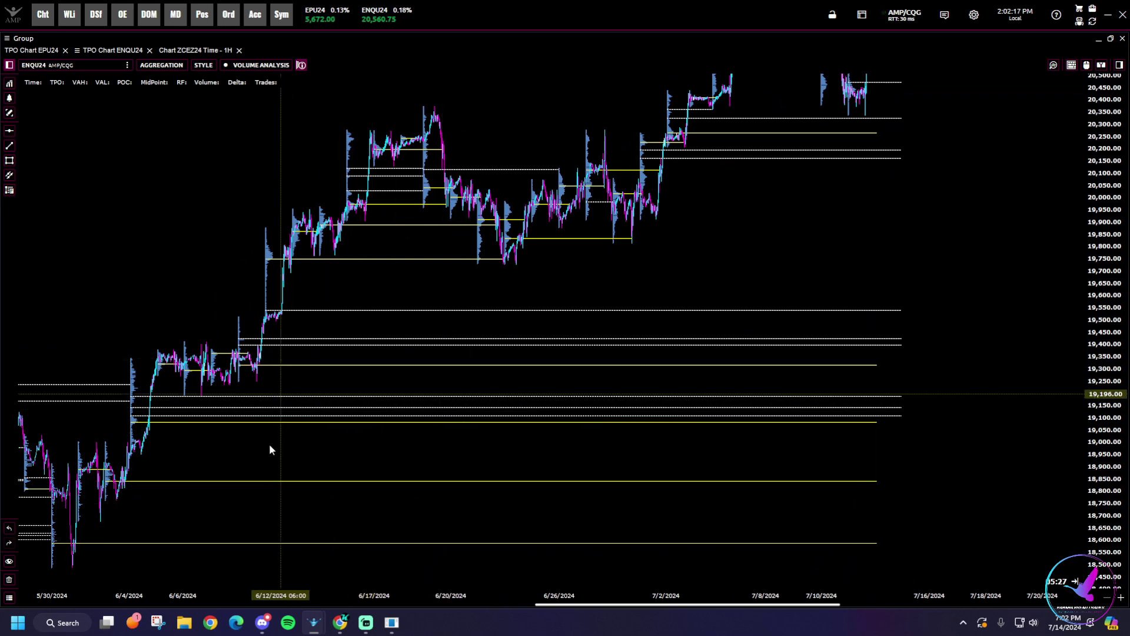
pyautogui.moveTo(270, 449); pyautogui.dragTo(395, 439)
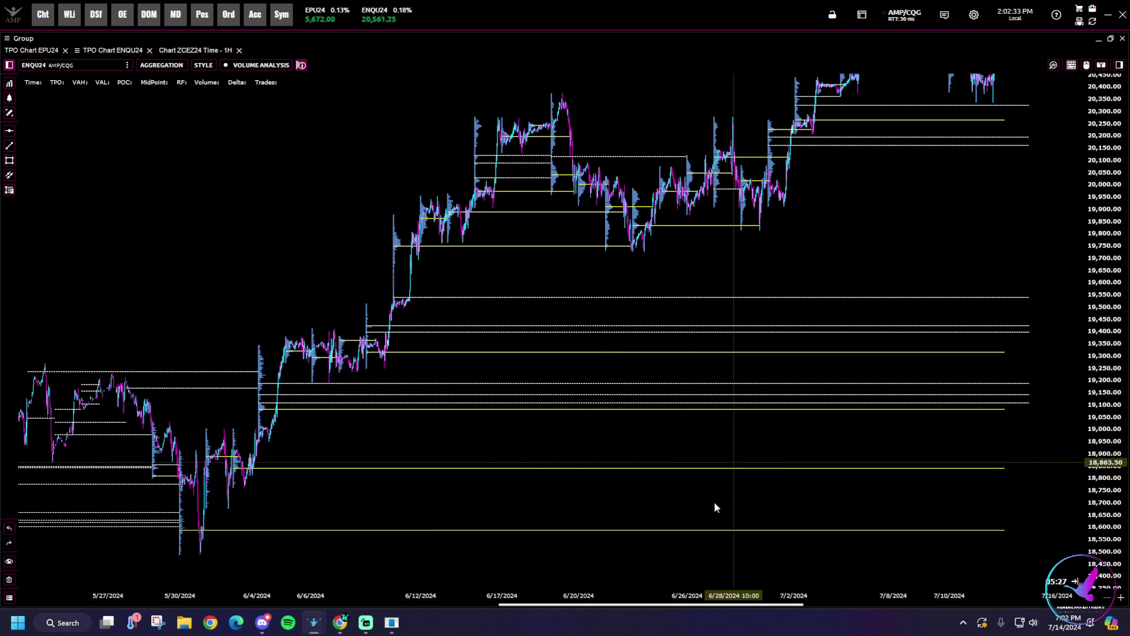
pyautogui.moveTo(714, 501); pyautogui.dragTo(670, 514)
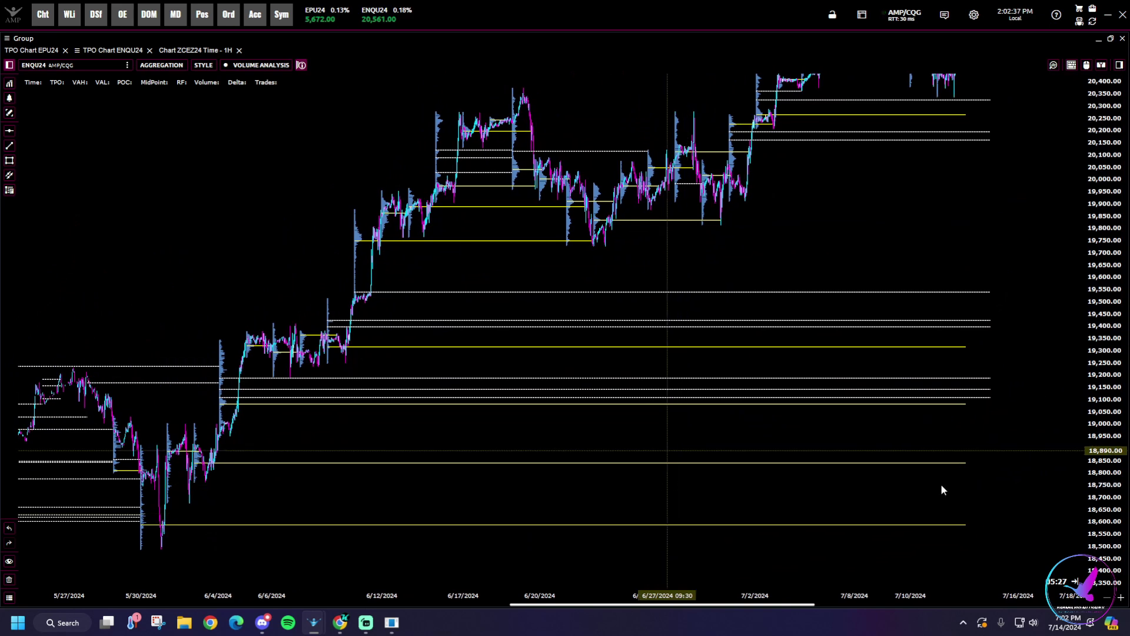
pyautogui.moveTo(976, 418); pyautogui.dragTo(797, 474)
pyautogui.moveTo(955, 365); pyautogui.dragTo(948, 475)
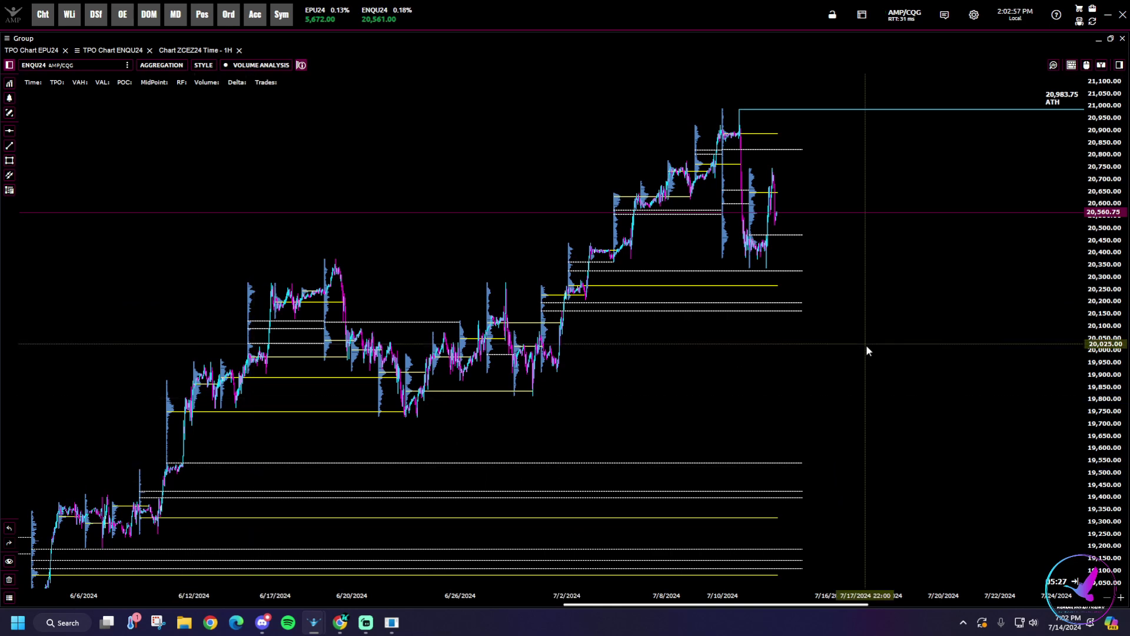
# - Frame the ENQU24 TPO chart on the July 5–17 profiles, roughly 20,150 to 20,983.75
pyautogui.moveTo(866, 345); pyautogui.dragTo(986, 450)
pyautogui.scroll(5, 980, 443)
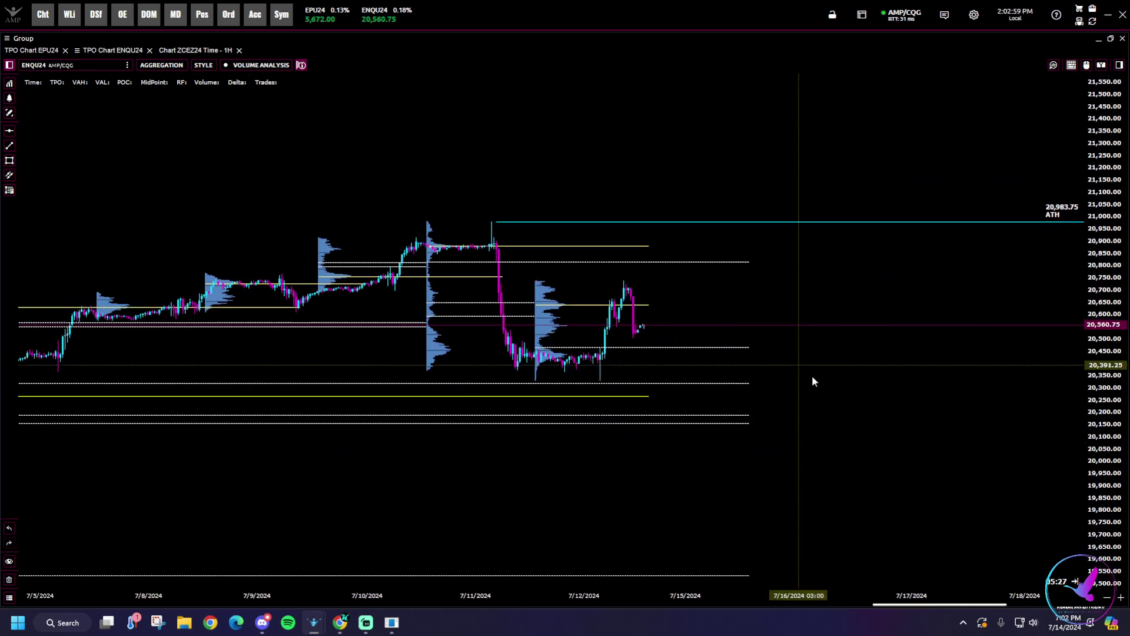
pyautogui.moveTo(1103, 415); pyautogui.dragTo(857, 359)
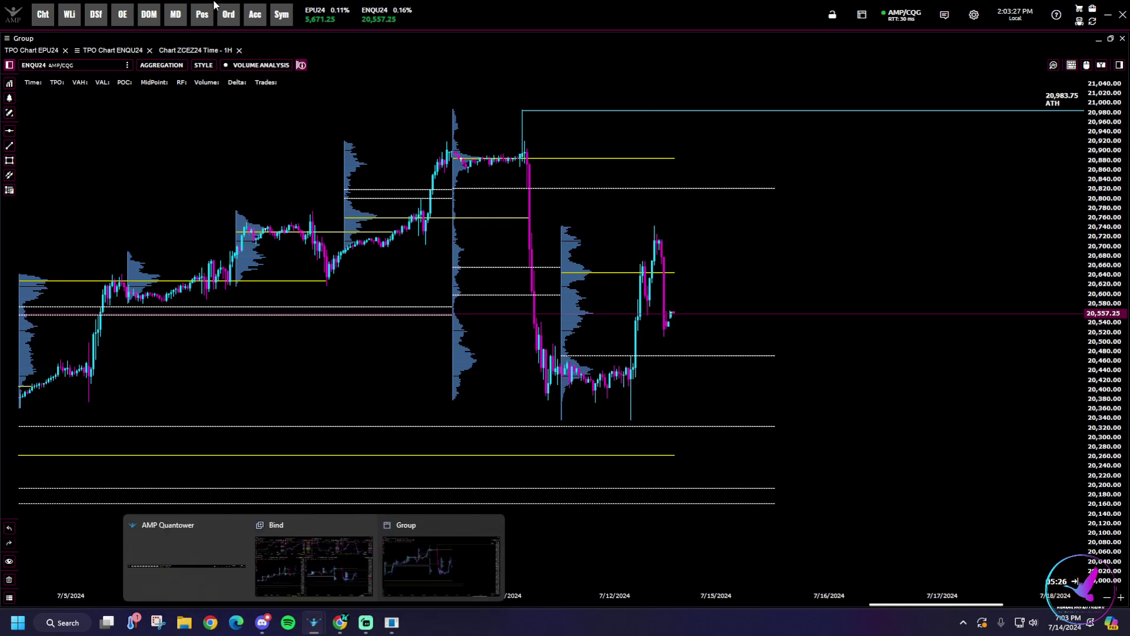
# - Switch to the EPU24 TPO chart and frame early June through July up to the 5,708.25 ATH
pyautogui.click(52, 52)
pyautogui.scroll(-5, 782, 291)
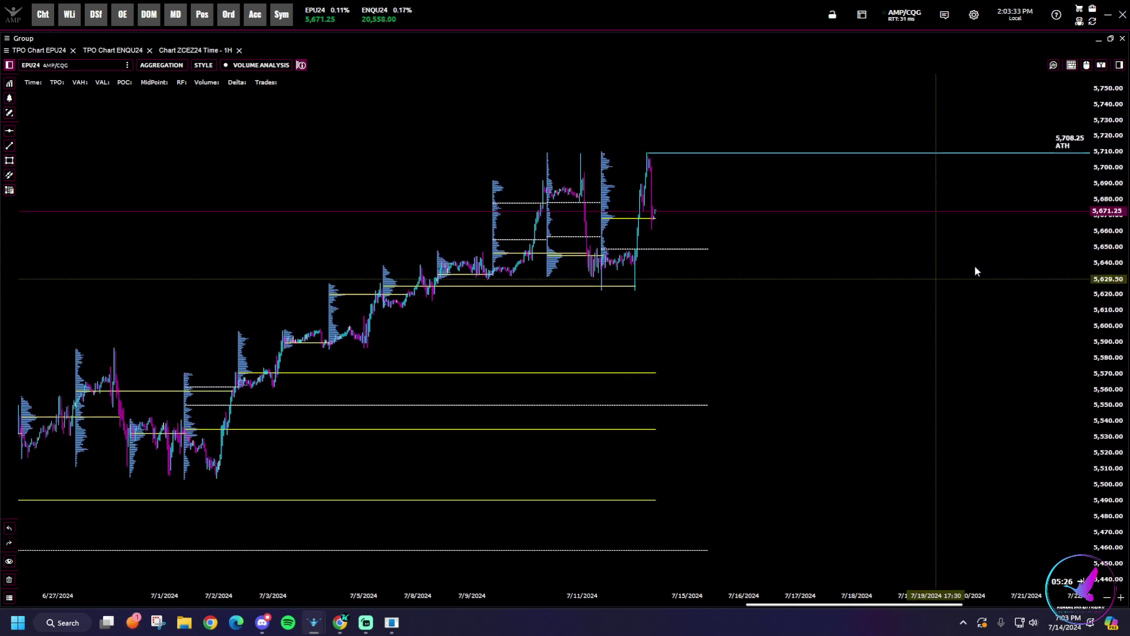
pyautogui.scroll(1, 842, 257)
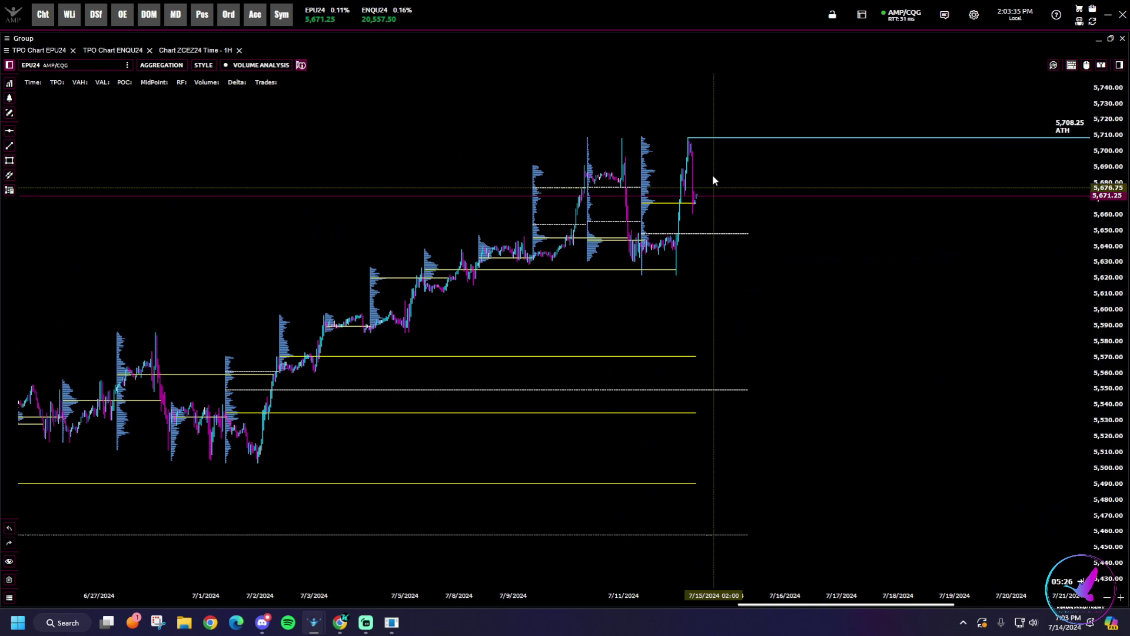
pyautogui.moveTo(799, 303); pyautogui.dragTo(908, 278)
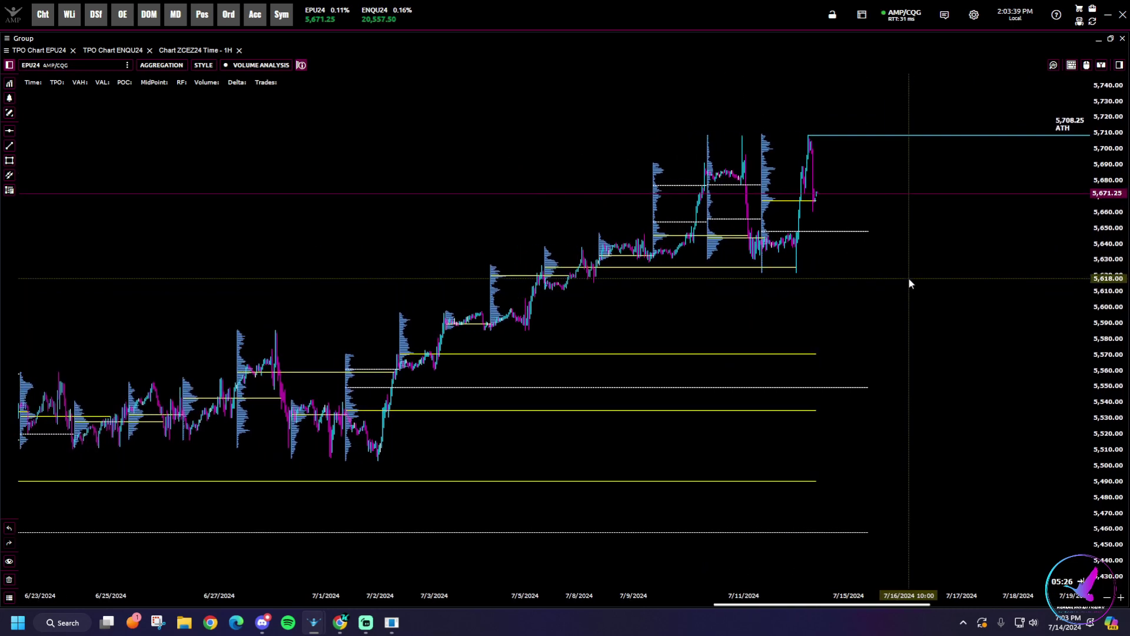
pyautogui.moveTo(1119, 280); pyautogui.dragTo(1107, 304)
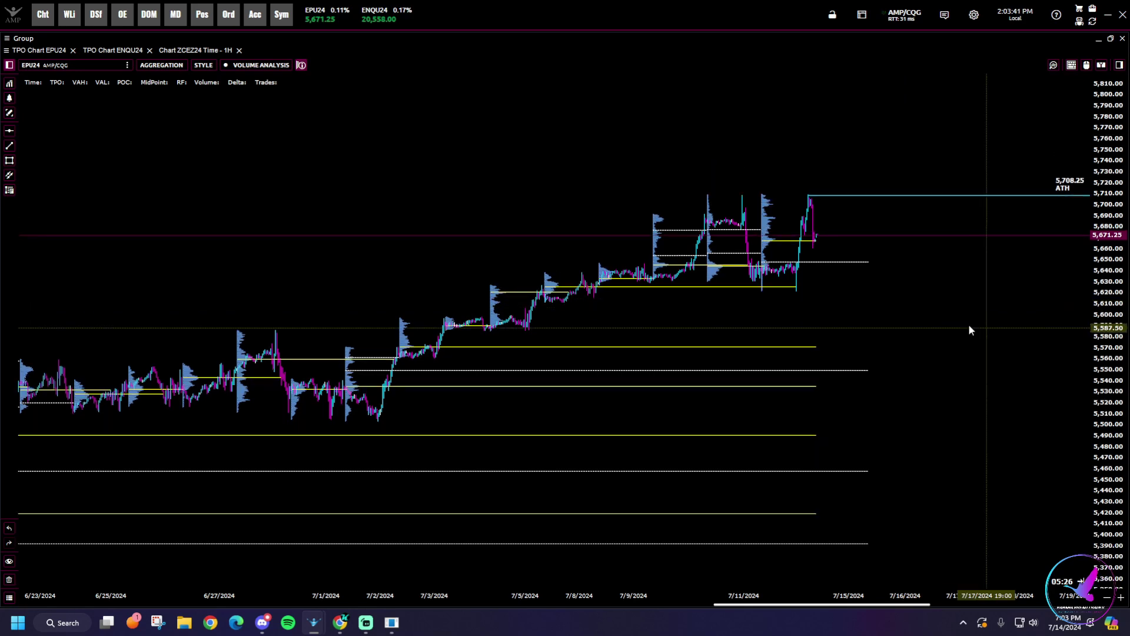
pyautogui.scroll(-3, 969, 324)
pyautogui.moveTo(939, 317); pyautogui.dragTo(933, 318)
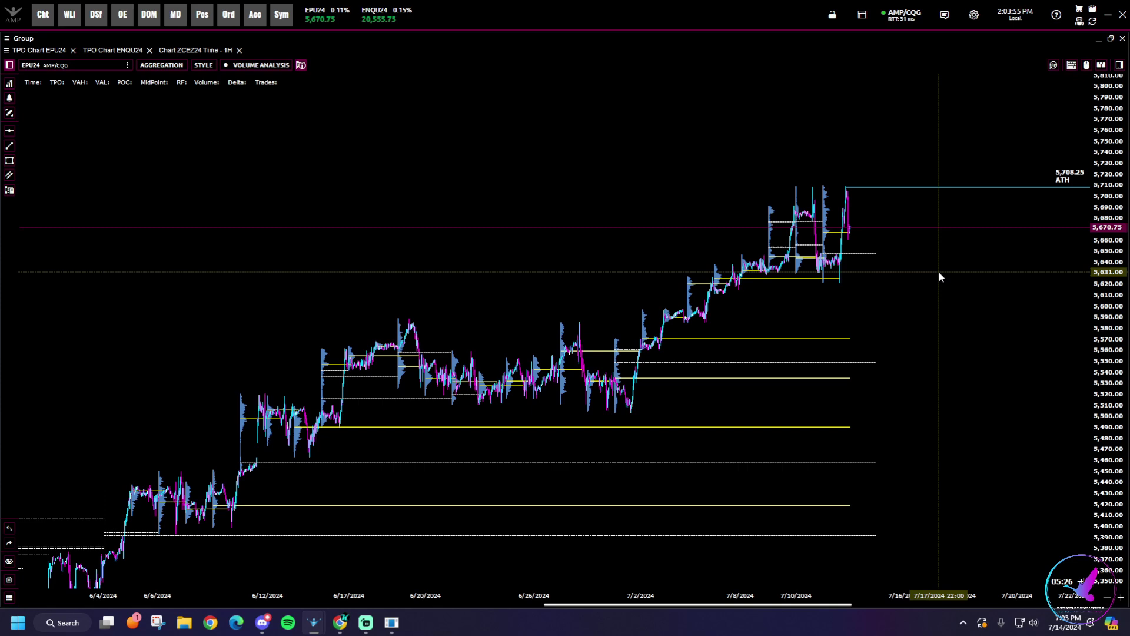
# - Pop the 1-minute ENQU24 chart out full screen and pan to the latest bars
pyautogui.click(1111, 40)
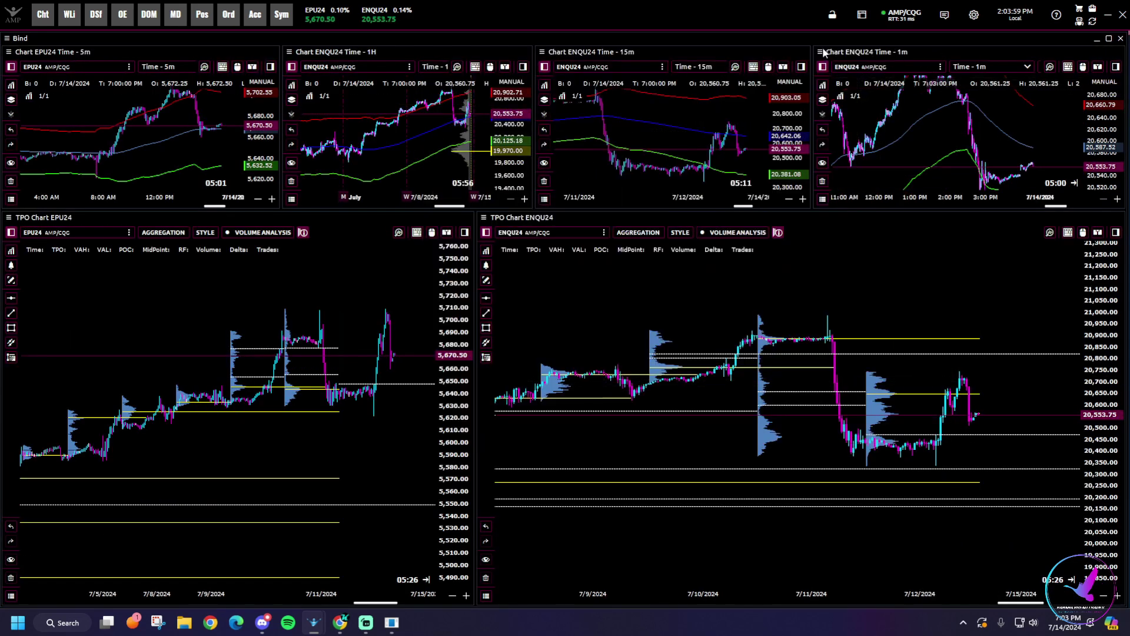
pyautogui.click(822, 52)
pyautogui.click(860, 87)
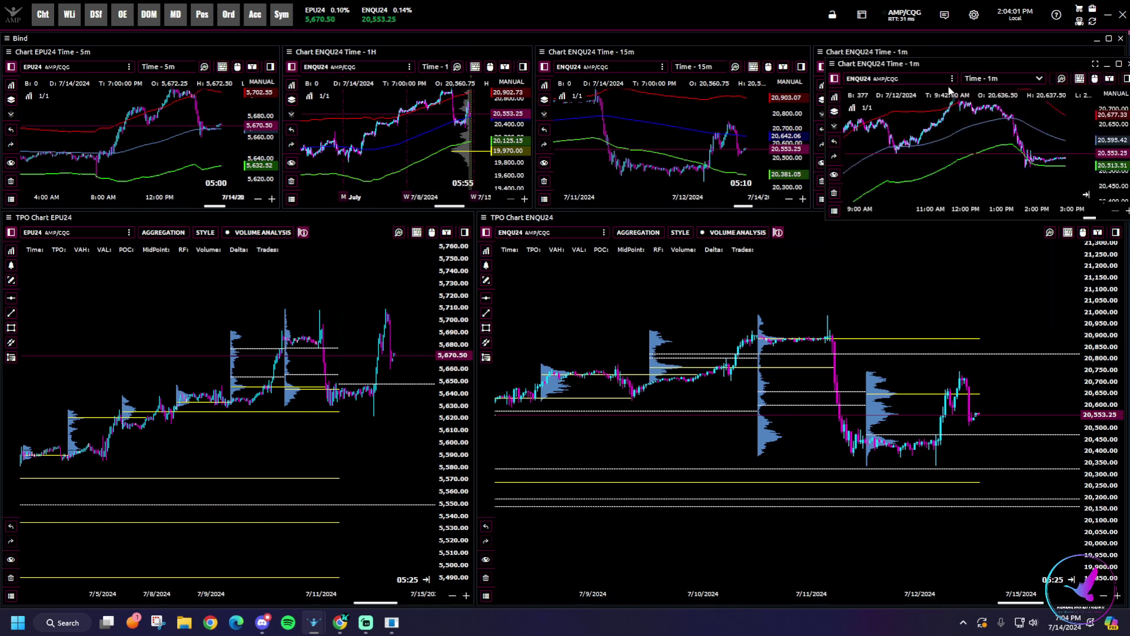
pyautogui.click(1119, 64)
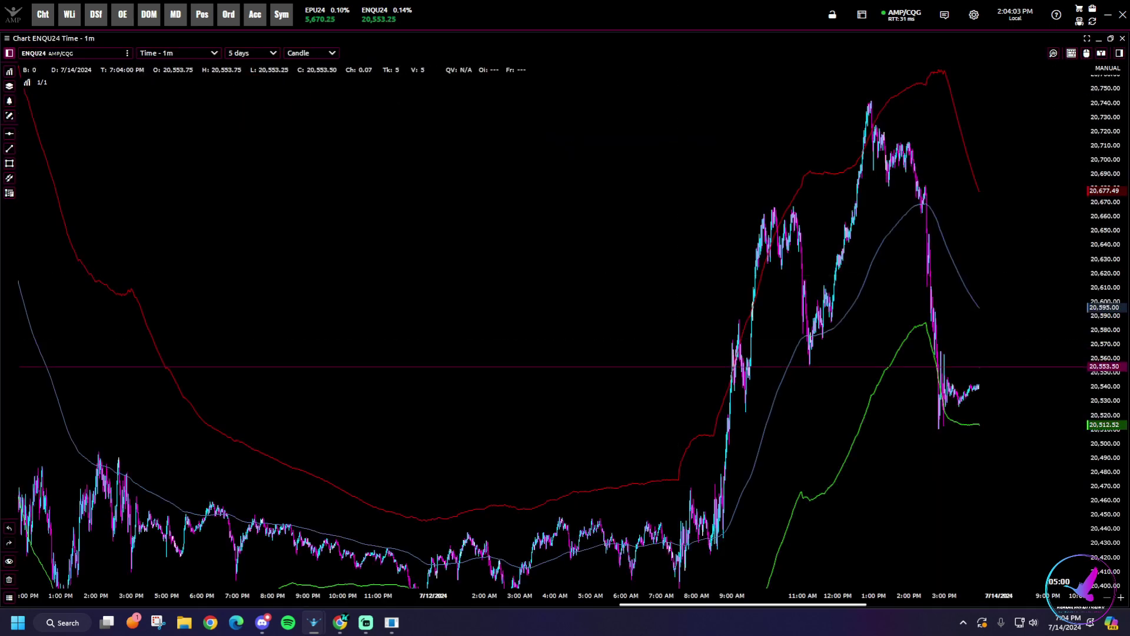
pyautogui.scroll(5, 955, 391)
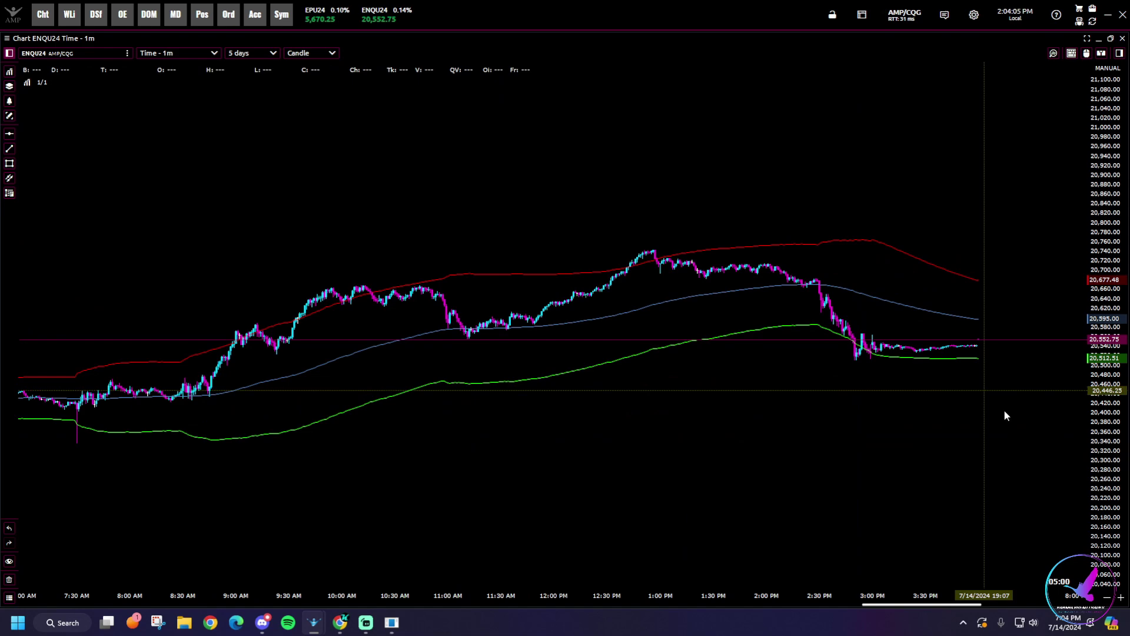
pyautogui.scroll(-5, 941, 413)
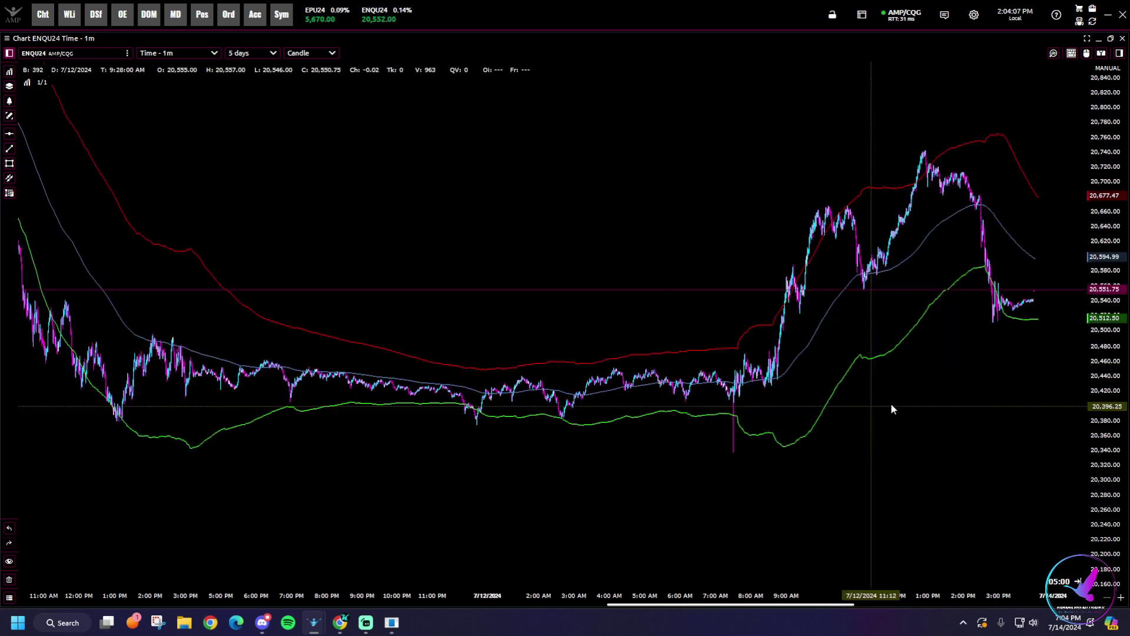
pyautogui.hscroll(-2, 891, 403)
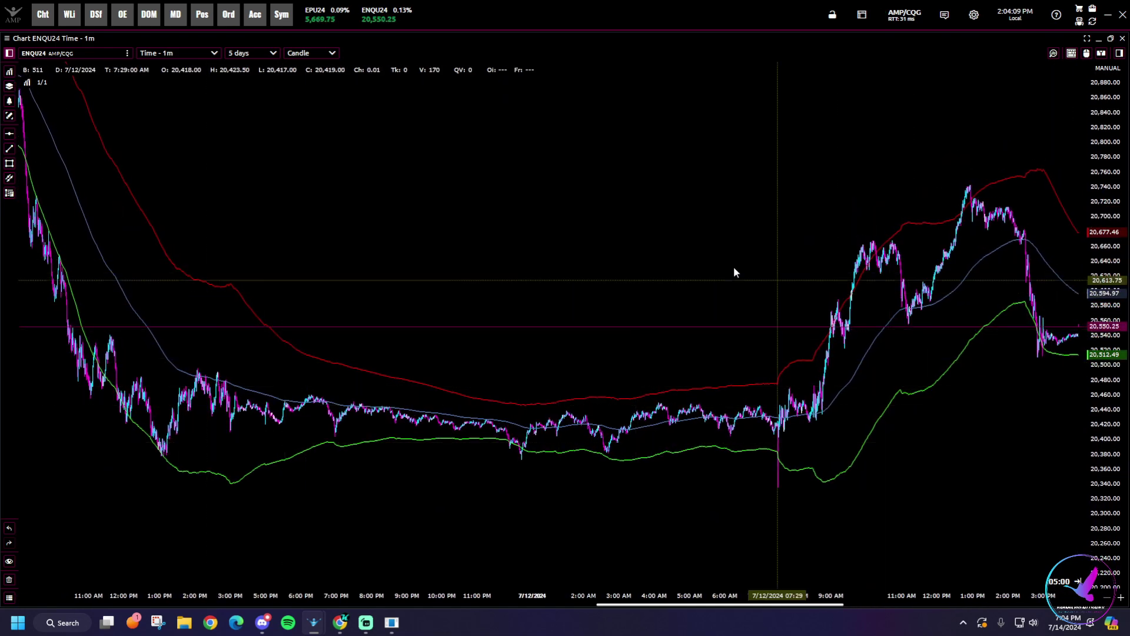
pyautogui.moveTo(734, 268); pyautogui.dragTo(479, 330)
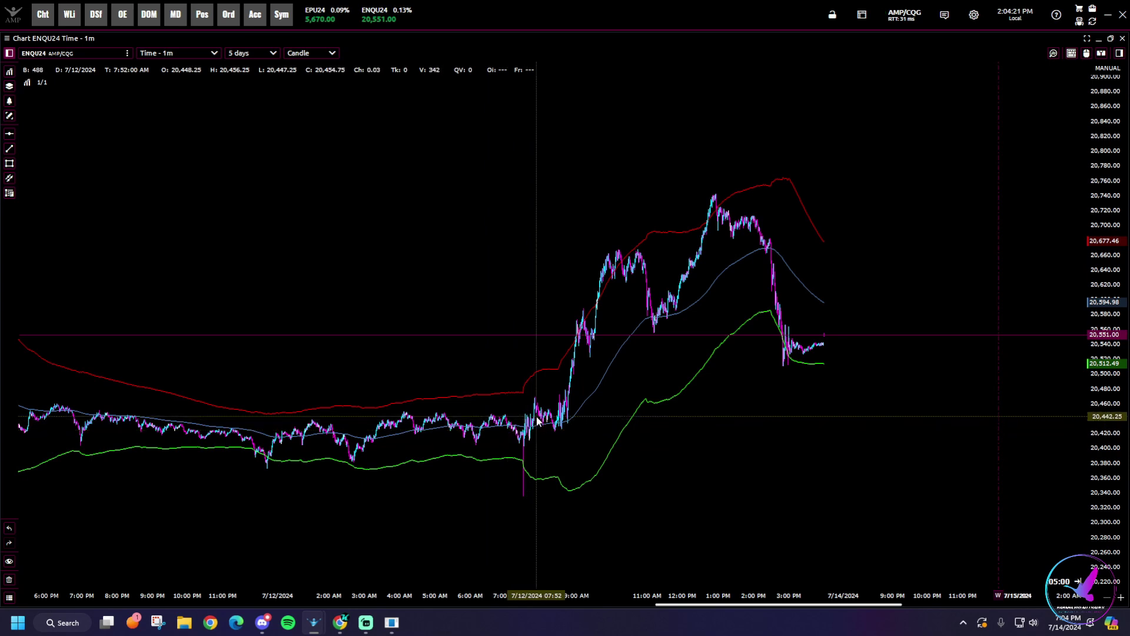
# - Reposition the 1-minute chart window and pan it to frame the 7/11 selloff
pyautogui.click(1110, 38)
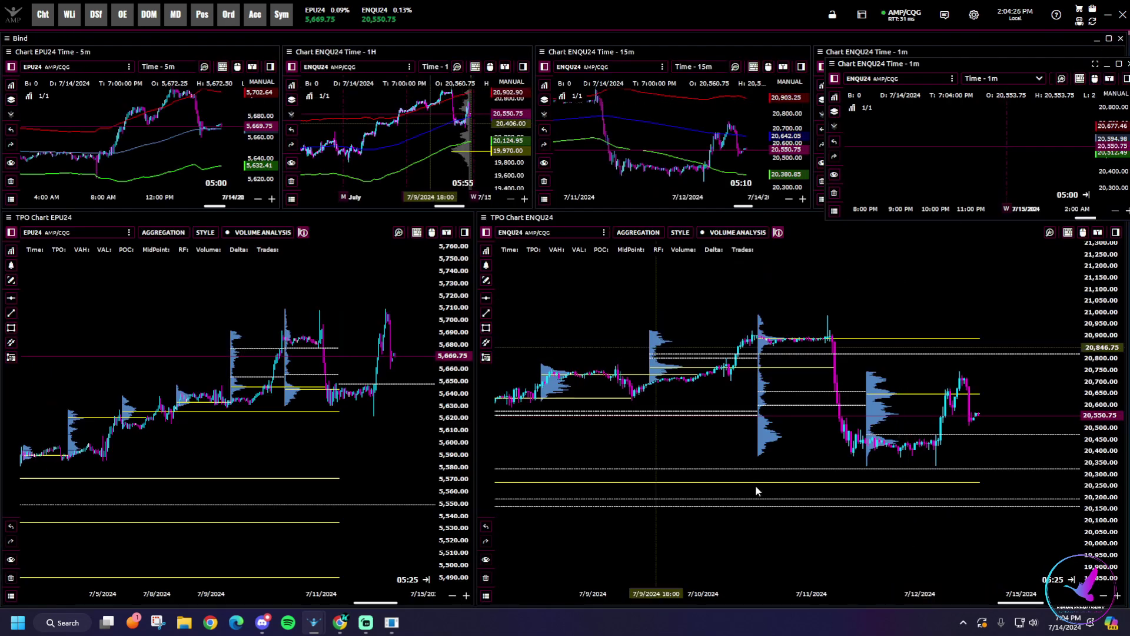
pyautogui.moveTo(1090, 59); pyautogui.dragTo(832, 139)
pyautogui.click(860, 146)
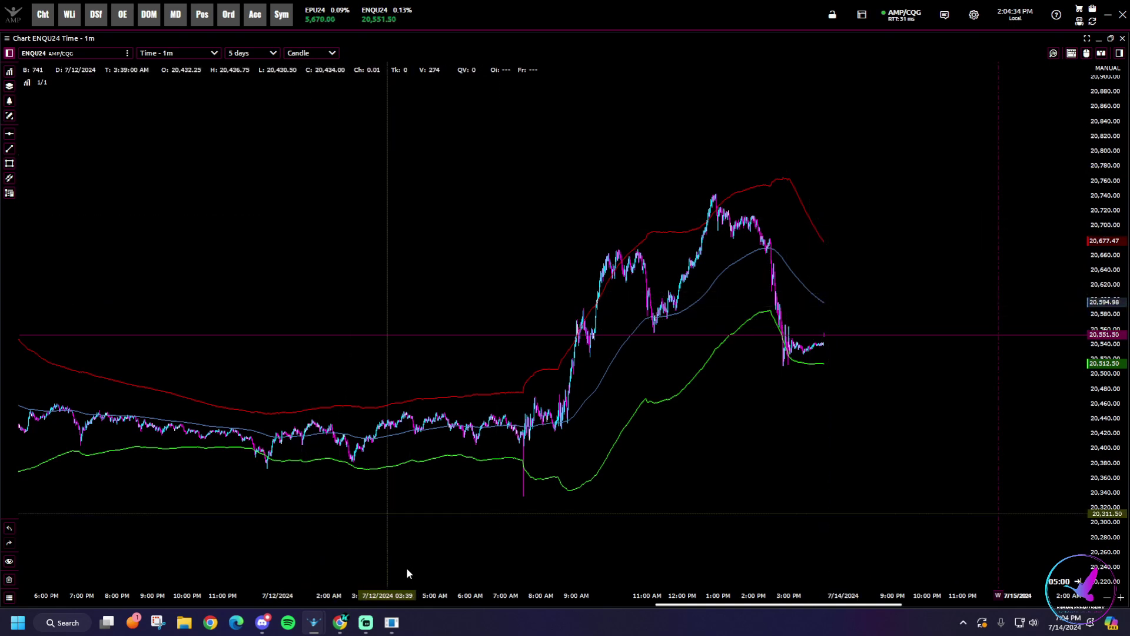
pyautogui.moveTo(510, 272); pyautogui.dragTo(942, 278)
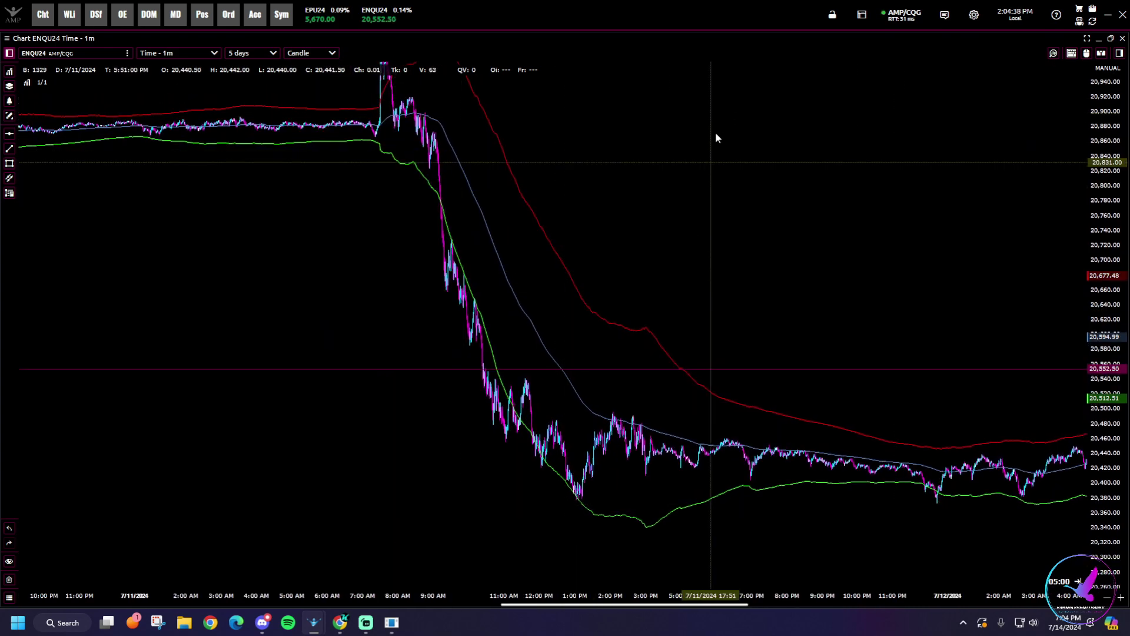
pyautogui.moveTo(717, 138); pyautogui.dragTo(351, 418)
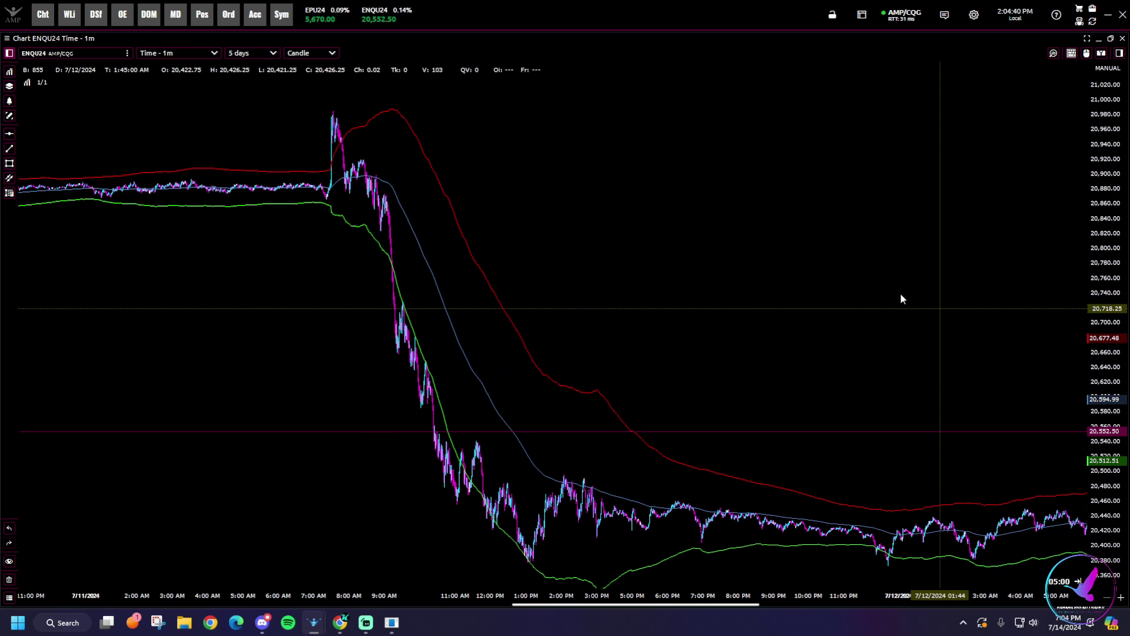
pyautogui.moveTo(901, 298); pyautogui.dragTo(575, 217)
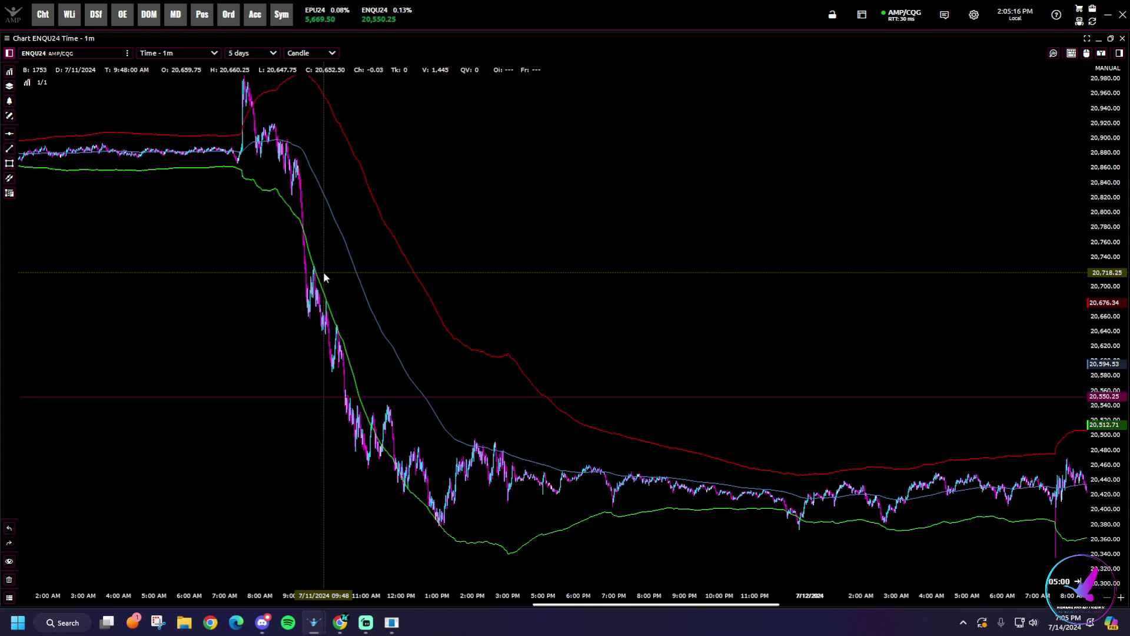
# - Compress the NQ price scale and zoom out back through the 7/10 session
pyautogui.moveTo(1114, 201); pyautogui.dragTo(712, 242)
pyautogui.scroll(10, 713, 243)
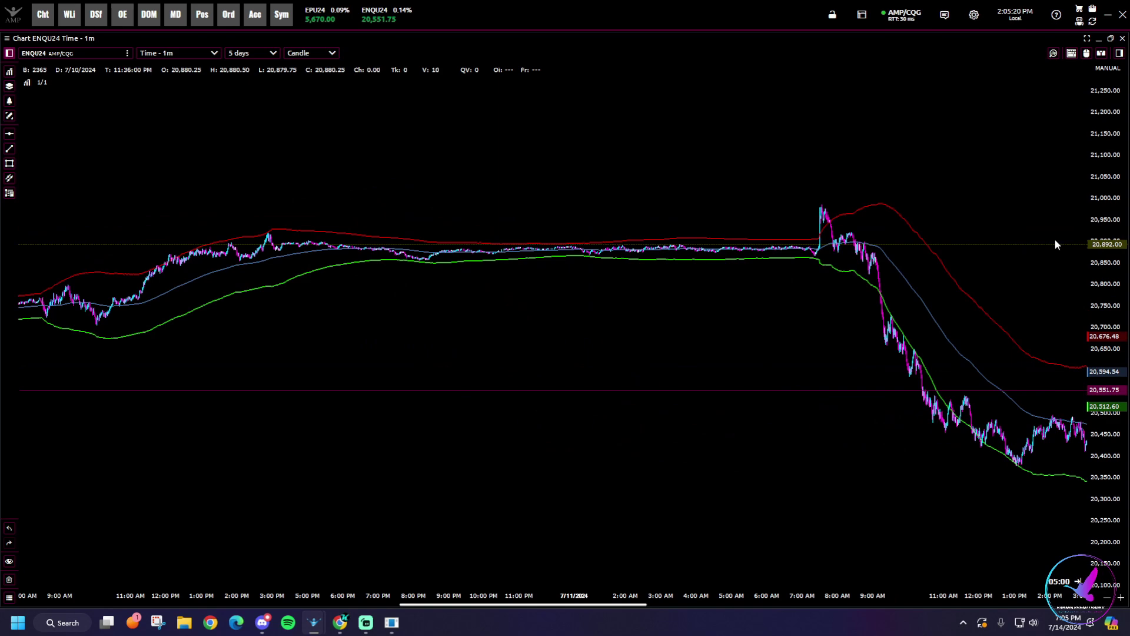
pyautogui.scroll(10, 643, 319)
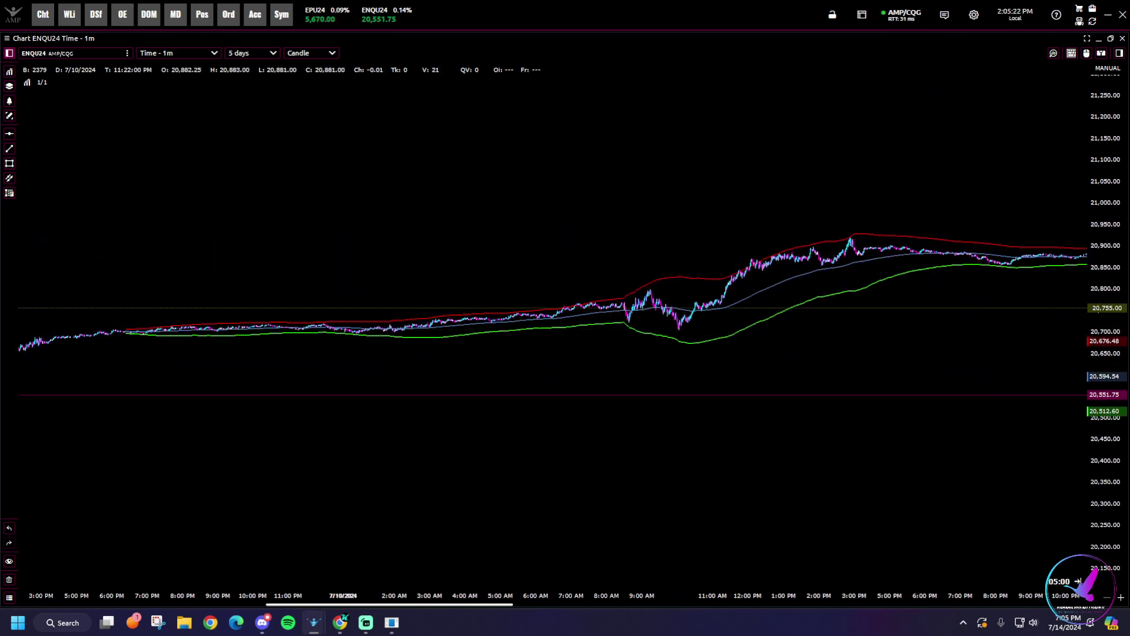
pyautogui.scroll(2, 1106, 310)
pyautogui.scroll(4, 655, 343)
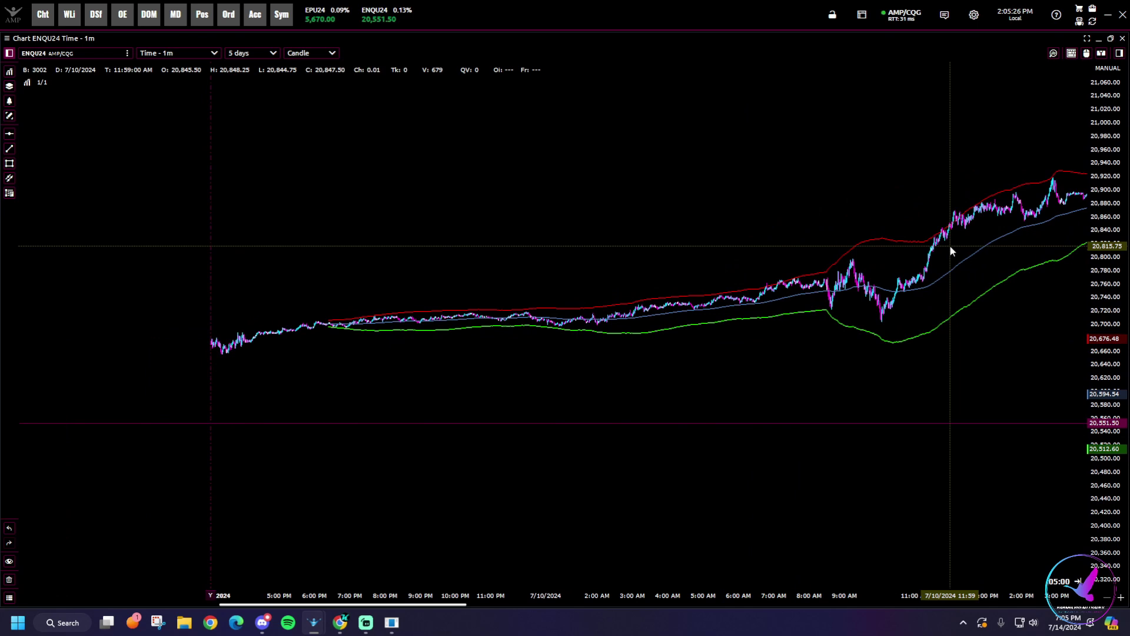
pyautogui.scroll(-5, 864, 157)
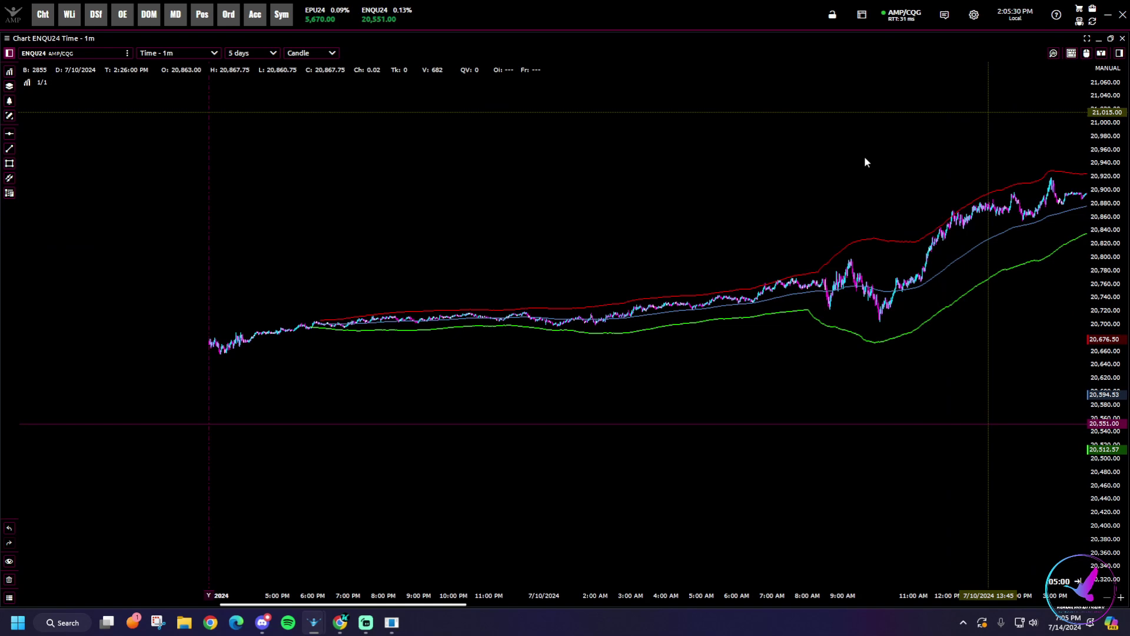
# - Restore the chart into the multi-chart layout and bring up the Goose trading-journal thread in Discord
pyautogui.click(1111, 39)
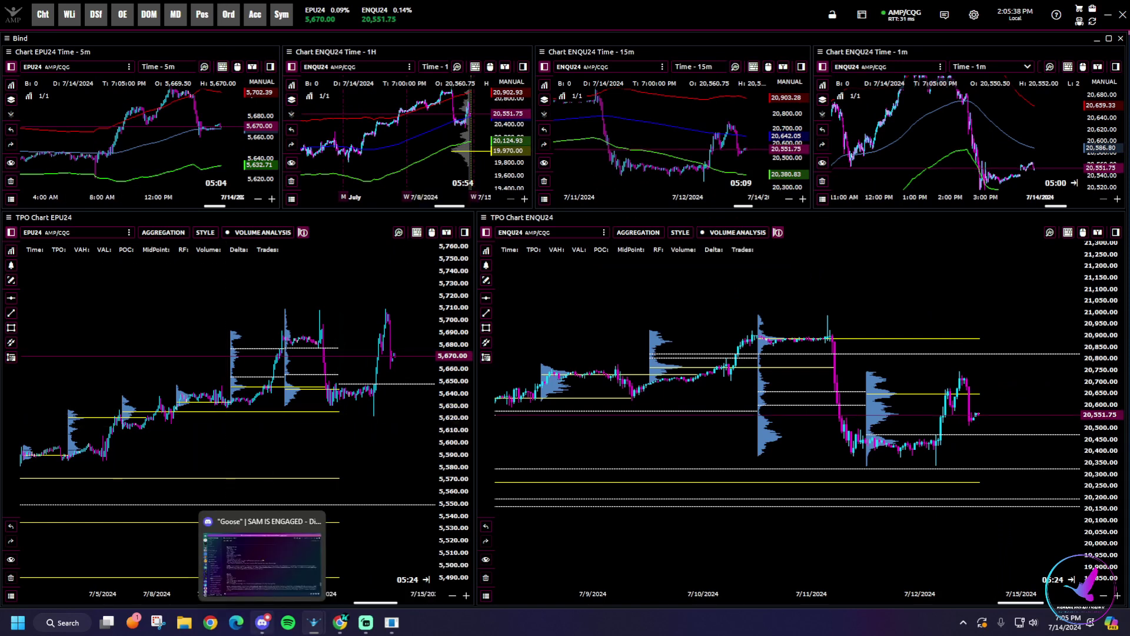
pyautogui.click(264, 622)
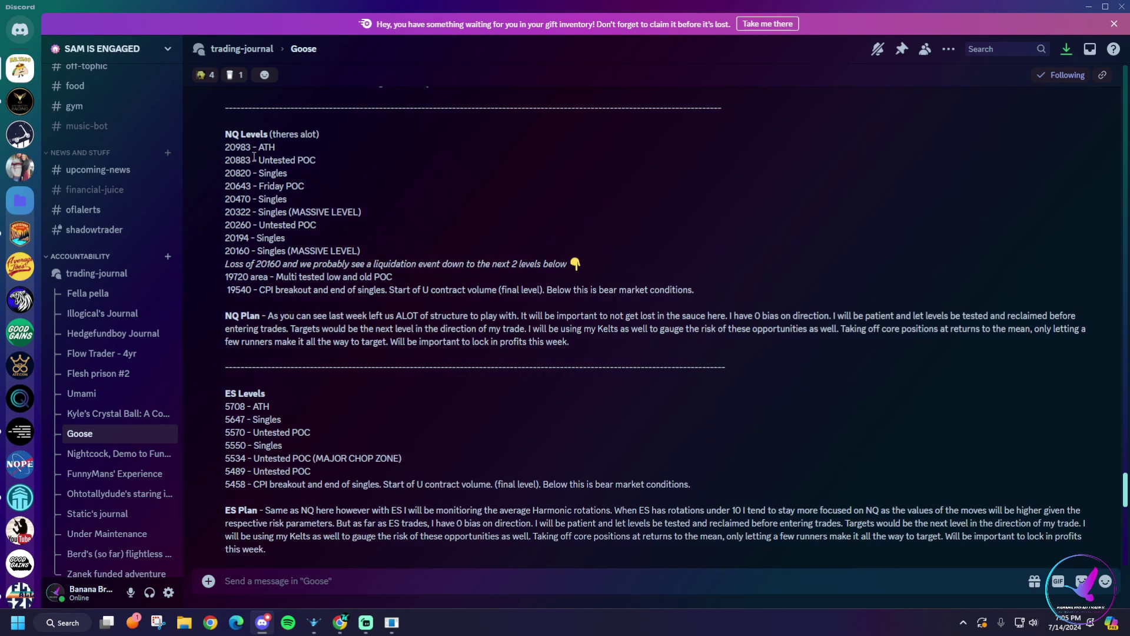
pyautogui.scroll(-3, 291, 436)
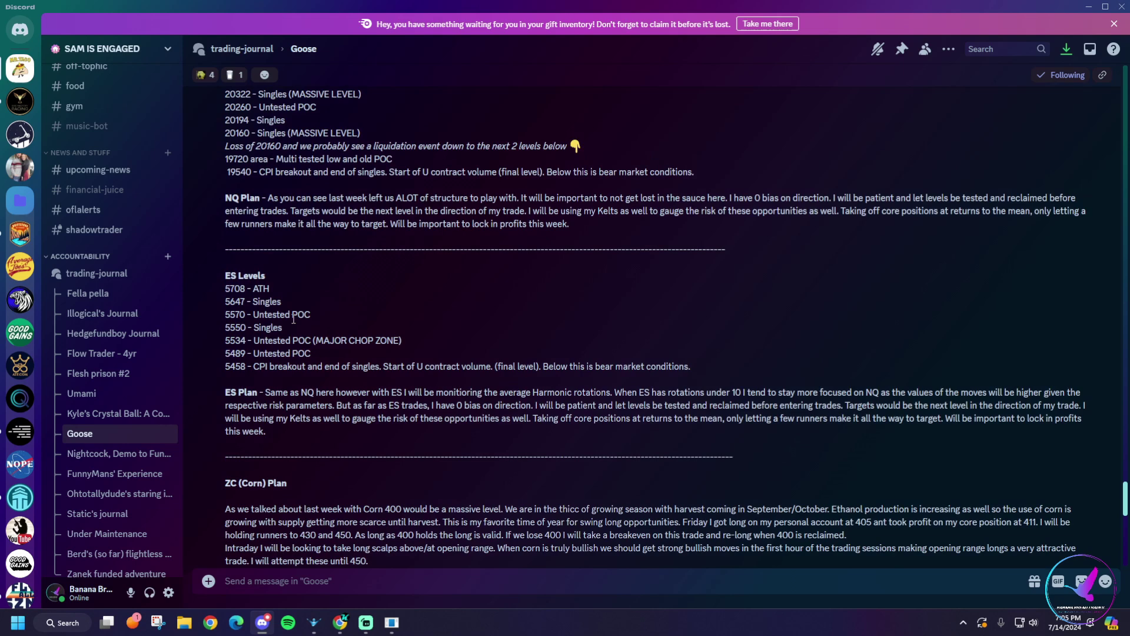
# - Highlight the ES Plan paragraph, clear it, and scroll back up the thread
pyautogui.moveTo(979, 365); pyautogui.dragTo(206, 329)
pyautogui.moveTo(274, 386); pyautogui.dragTo(221, 334)
pyautogui.click(524, 350)
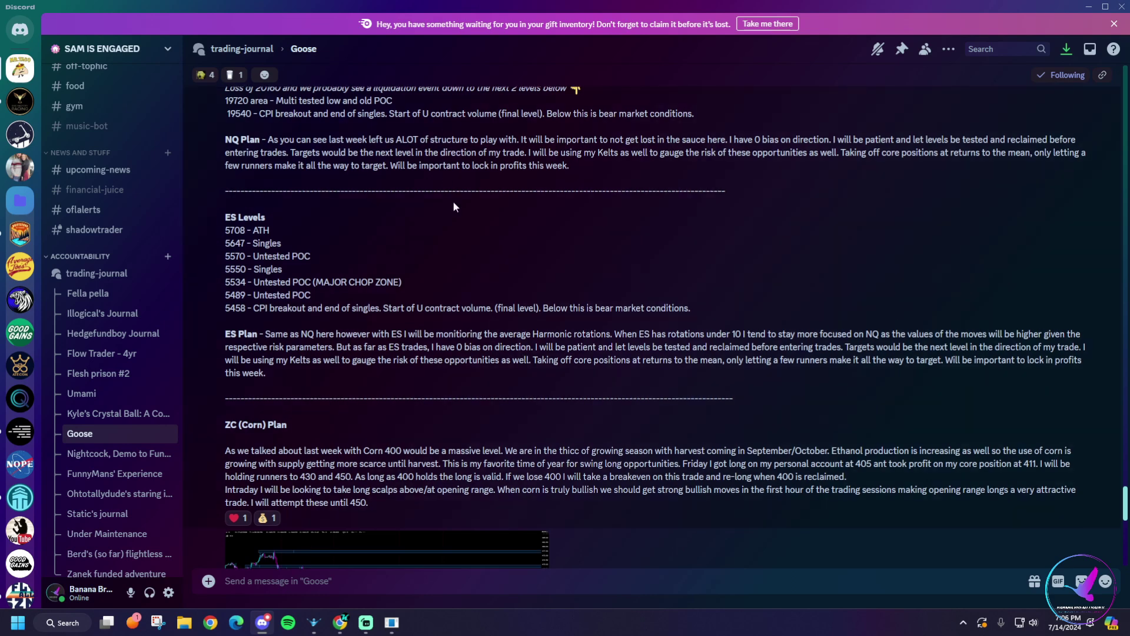
pyautogui.scroll(1, 453, 200)
pyautogui.scroll(2, 112, 223)
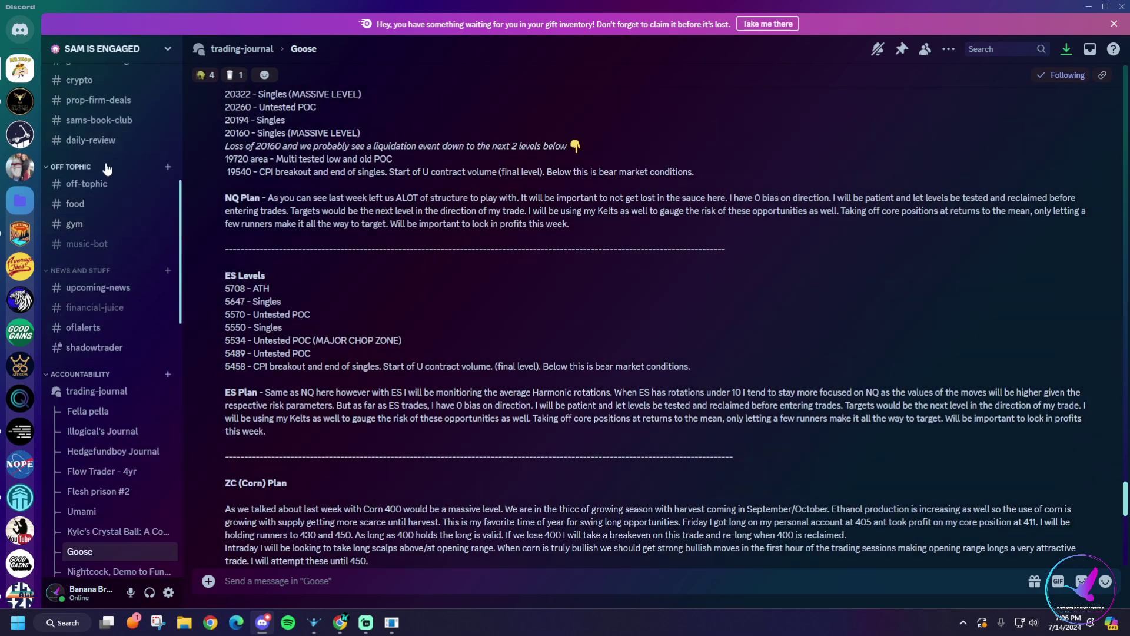
pyautogui.scroll(1, 111, 201)
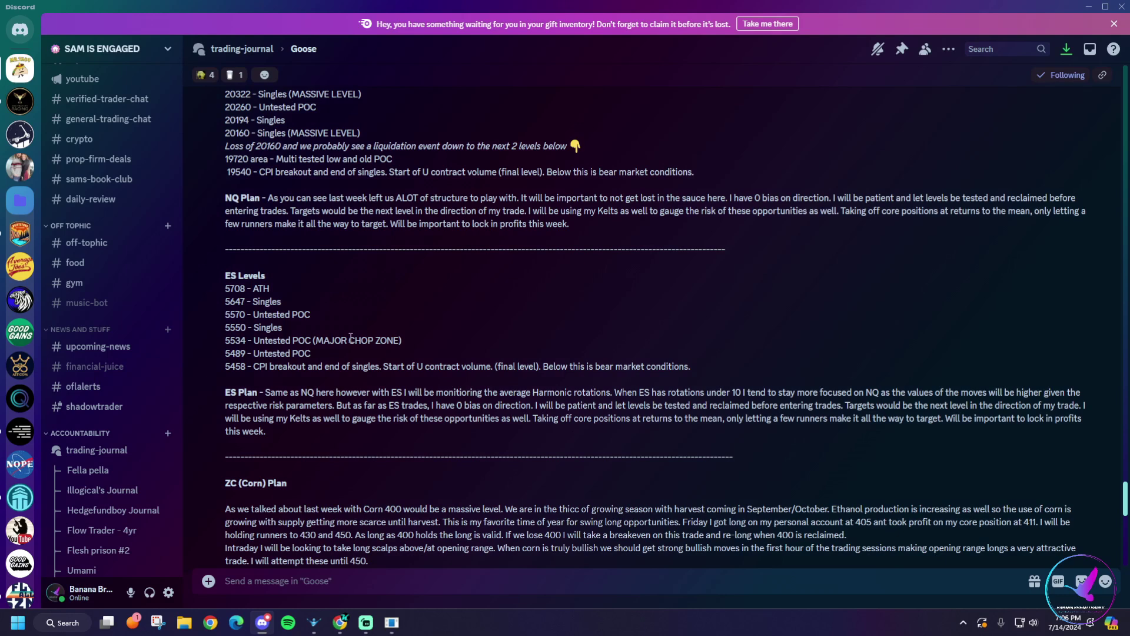
# - Open #oflalerts and highlight the 07/12 Harmonic Rotations figures, including NQU24's 62.30
pyautogui.click(105, 393)
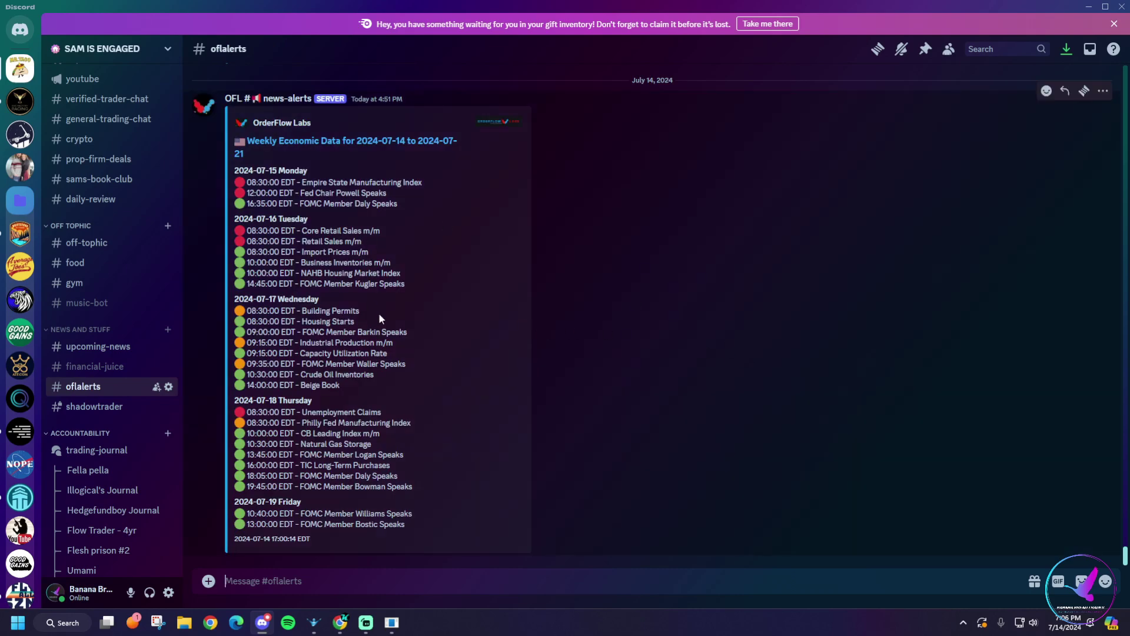
pyautogui.scroll(6, 379, 318)
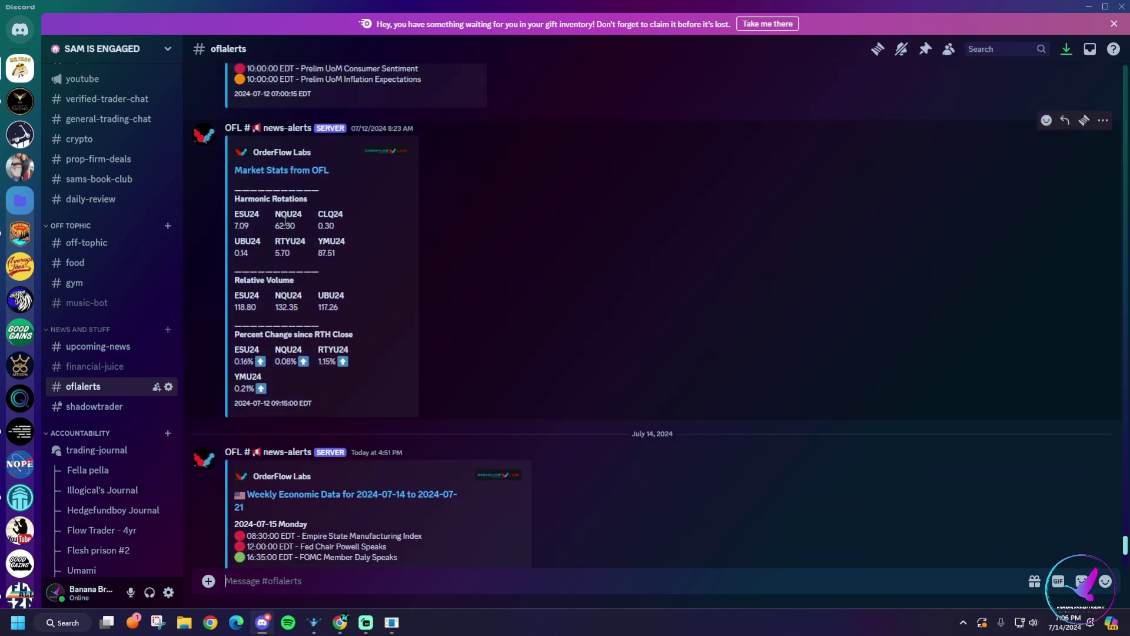
pyautogui.moveTo(352, 255); pyautogui.dragTo(248, 193)
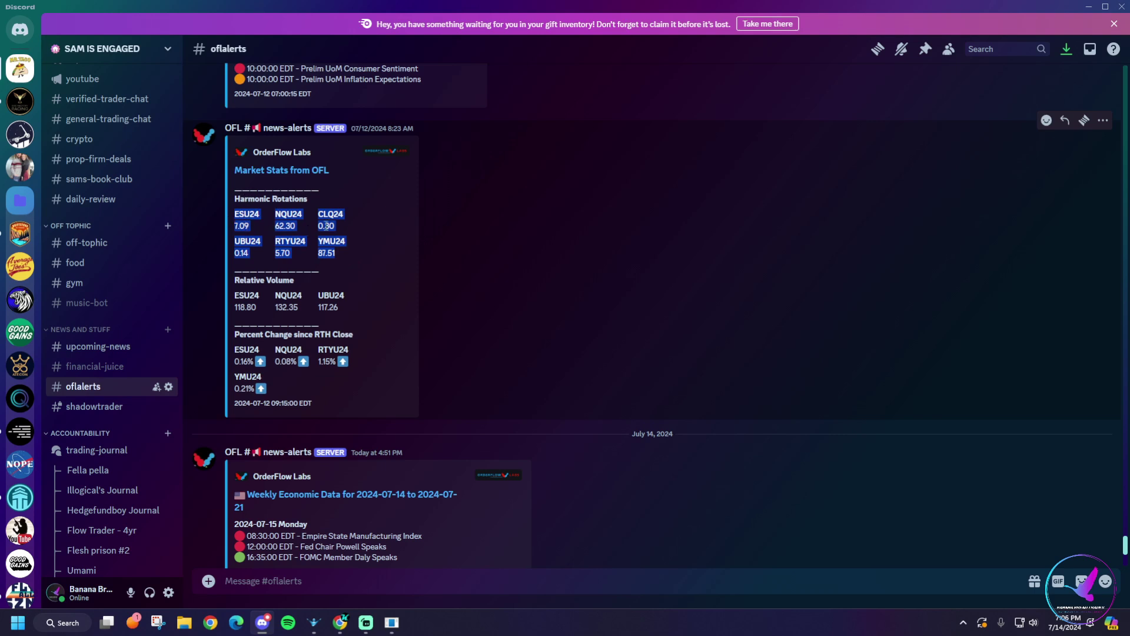
pyautogui.click(280, 226)
pyautogui.moveTo(296, 226); pyautogui.dragTo(275, 217)
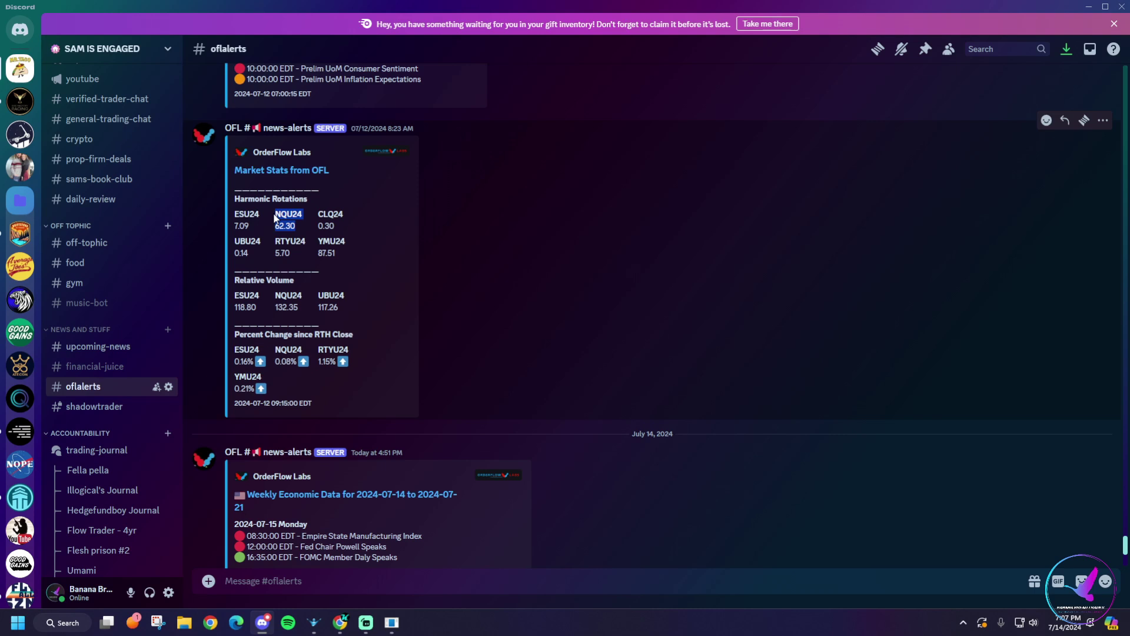
pyautogui.click(305, 294)
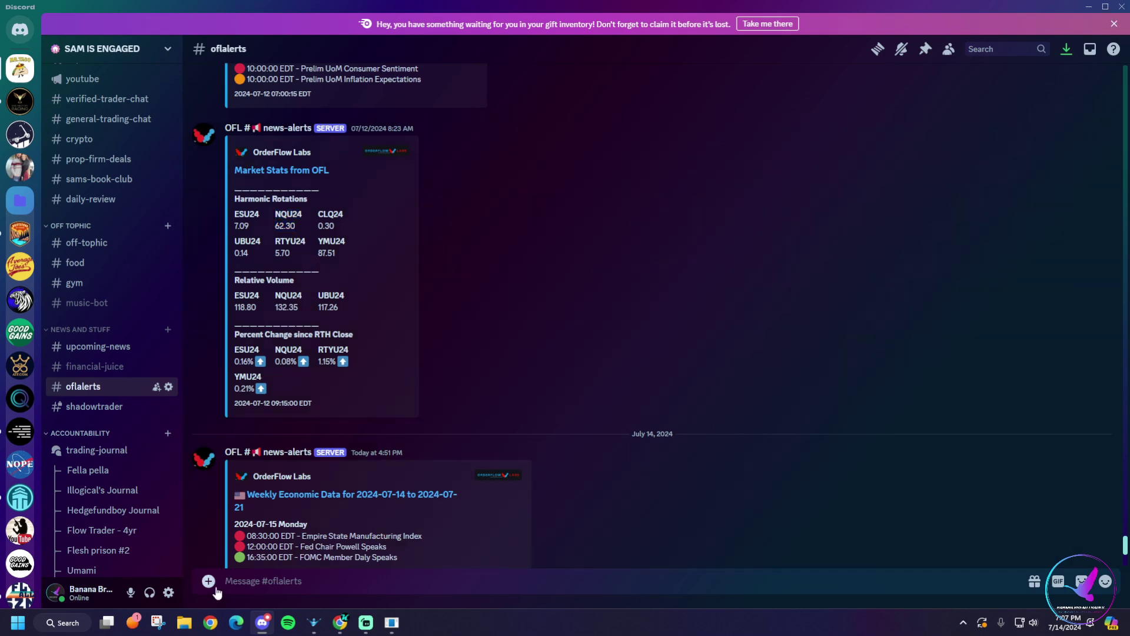
# - Bring AMP Quantower forward and maximize the Group chart window to full screen
pyautogui.moveTo(314, 622)
pyautogui.click(185, 558)
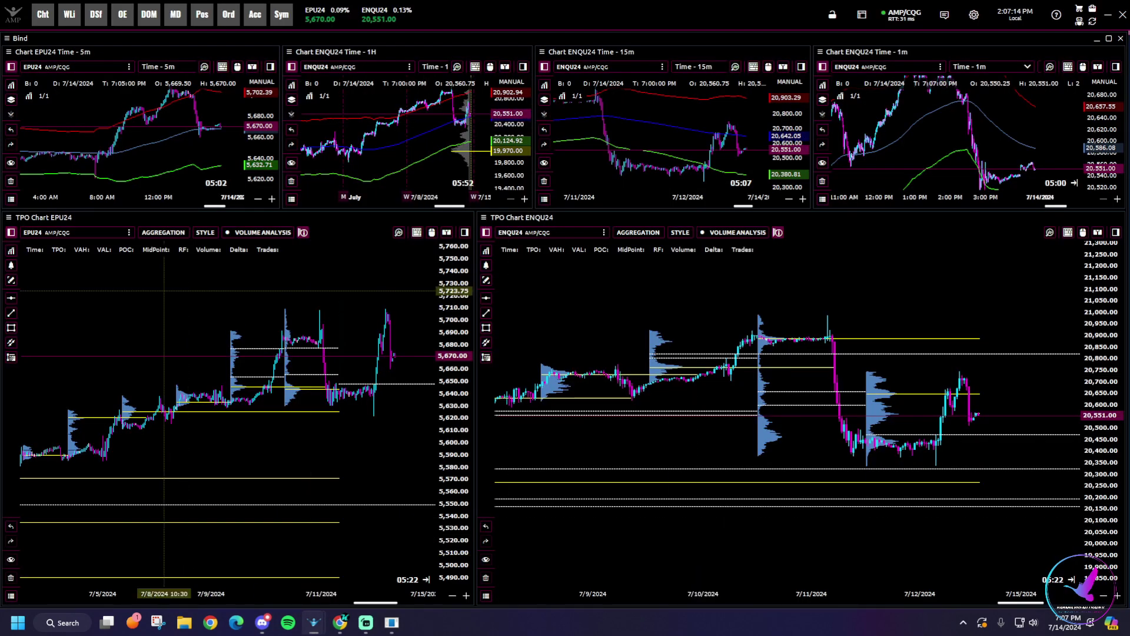
pyautogui.moveTo(313, 622)
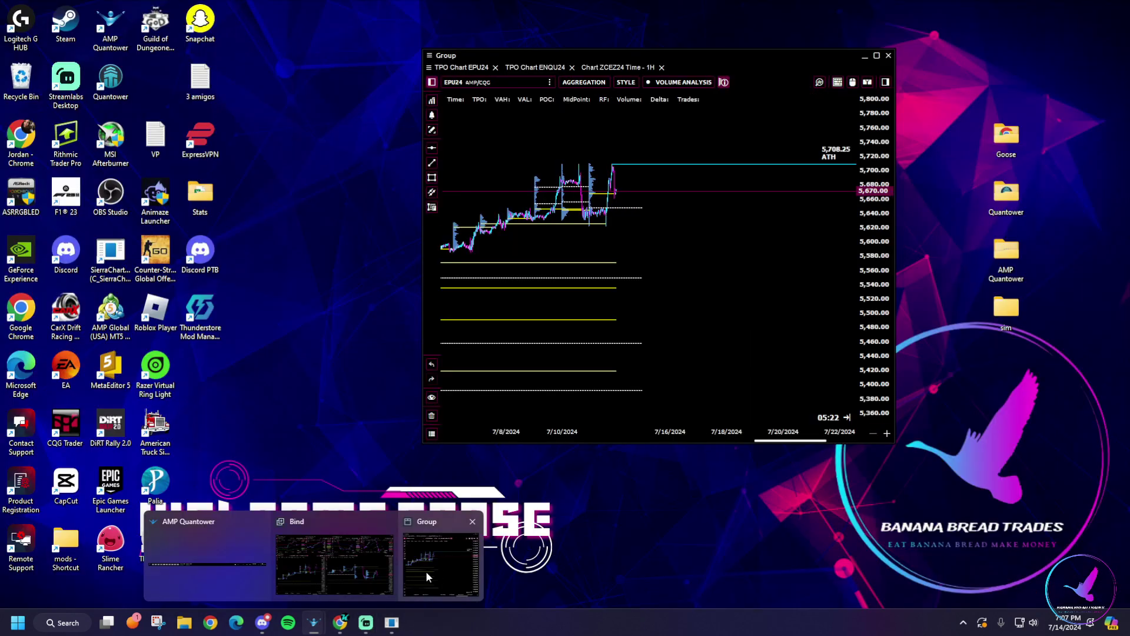
pyautogui.click(425, 570)
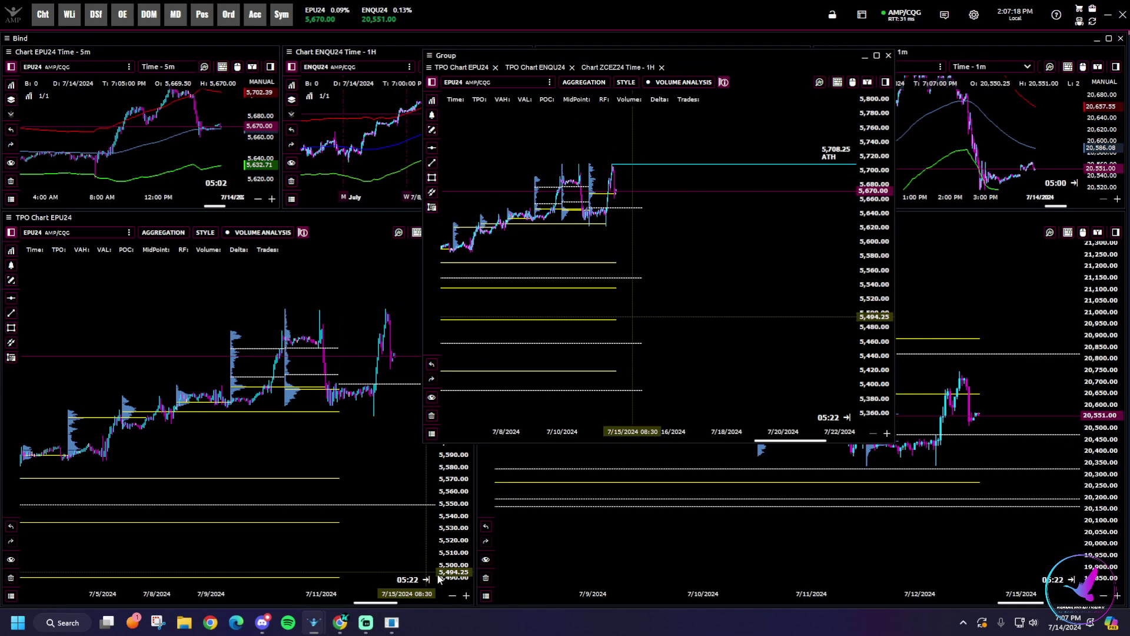
pyautogui.moveTo(589, 45); pyautogui.dragTo(333, 6)
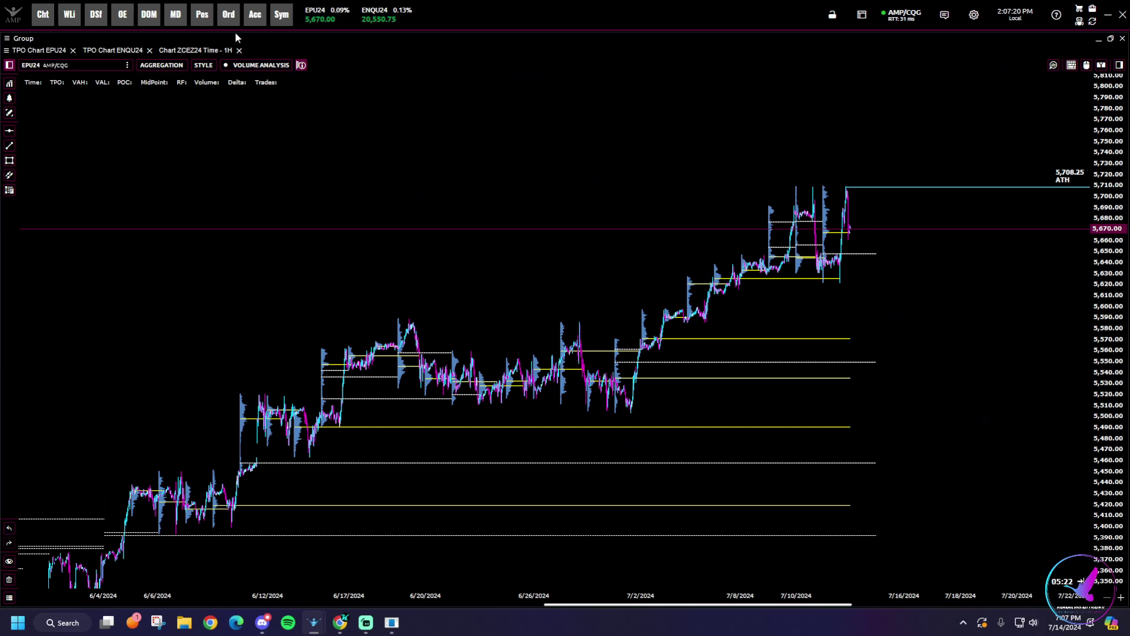
# - Review the ZCEZ24 1H corn chart around the 400 zone, then restore the window size
pyautogui.click(200, 52)
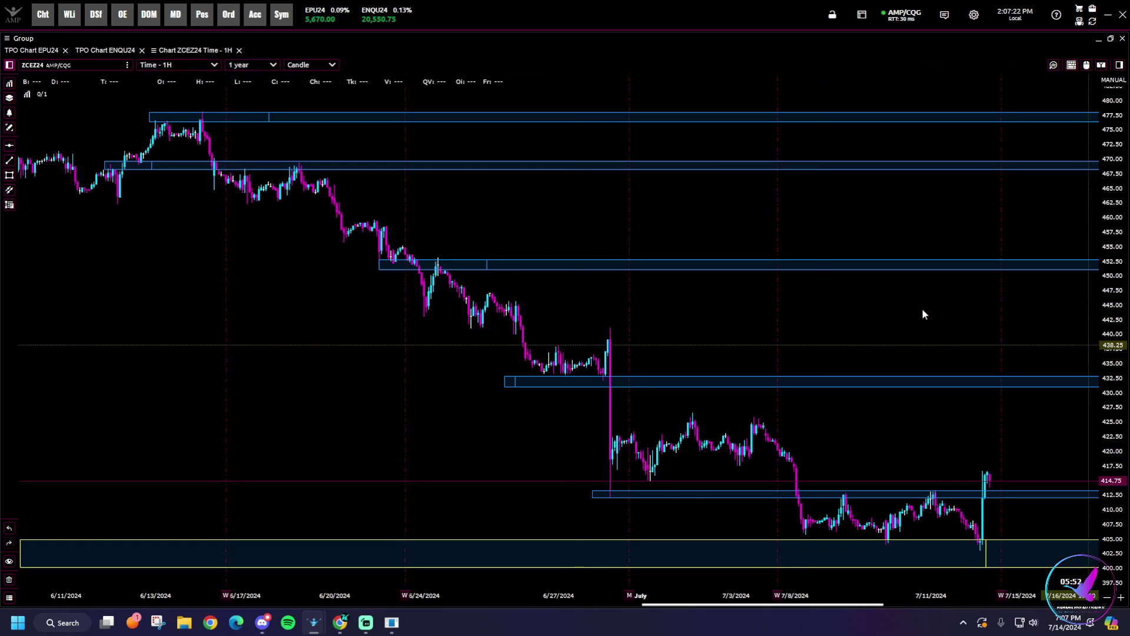
pyautogui.moveTo(921, 310); pyautogui.dragTo(694, 309)
pyautogui.scroll(-3, 694, 303)
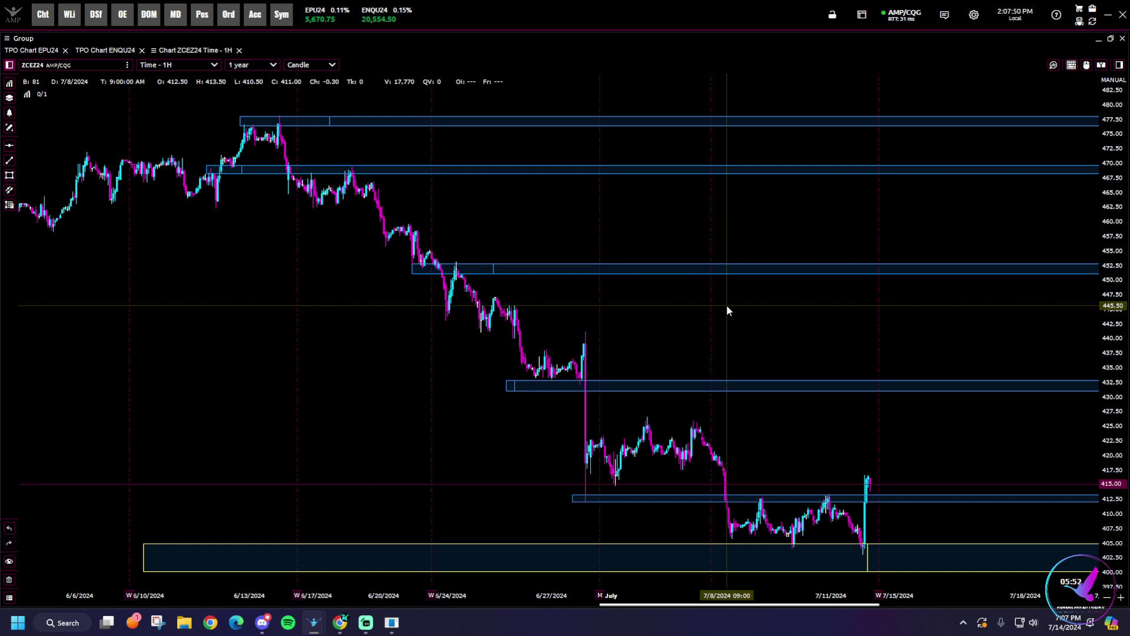
pyautogui.moveTo(630, 298); pyautogui.dragTo(718, 308)
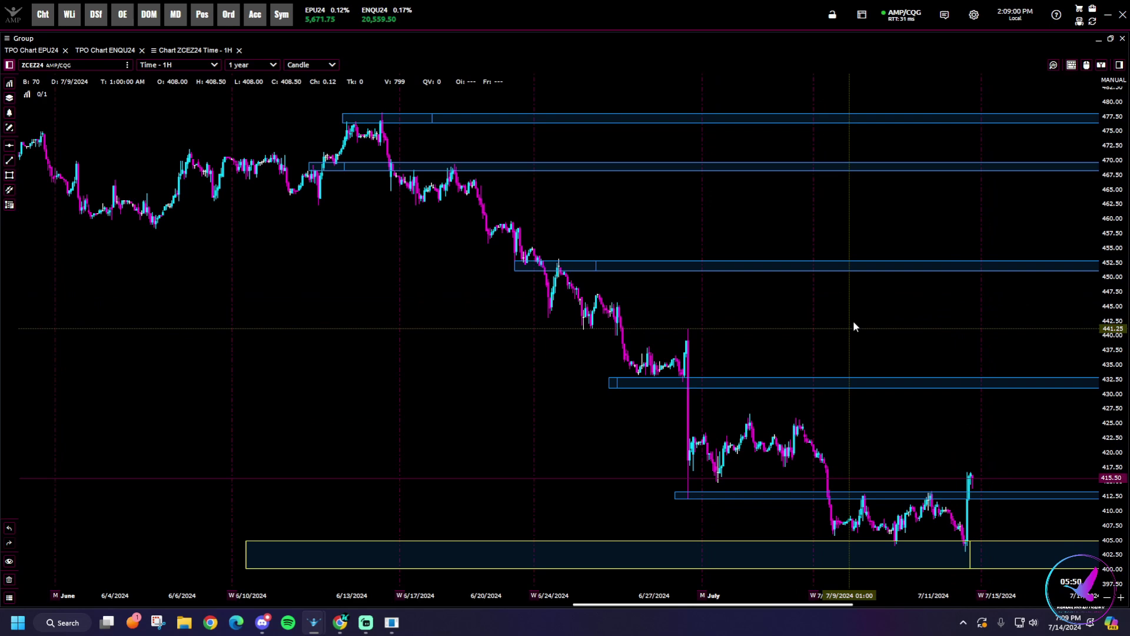
pyautogui.moveTo(853, 320); pyautogui.dragTo(837, 320)
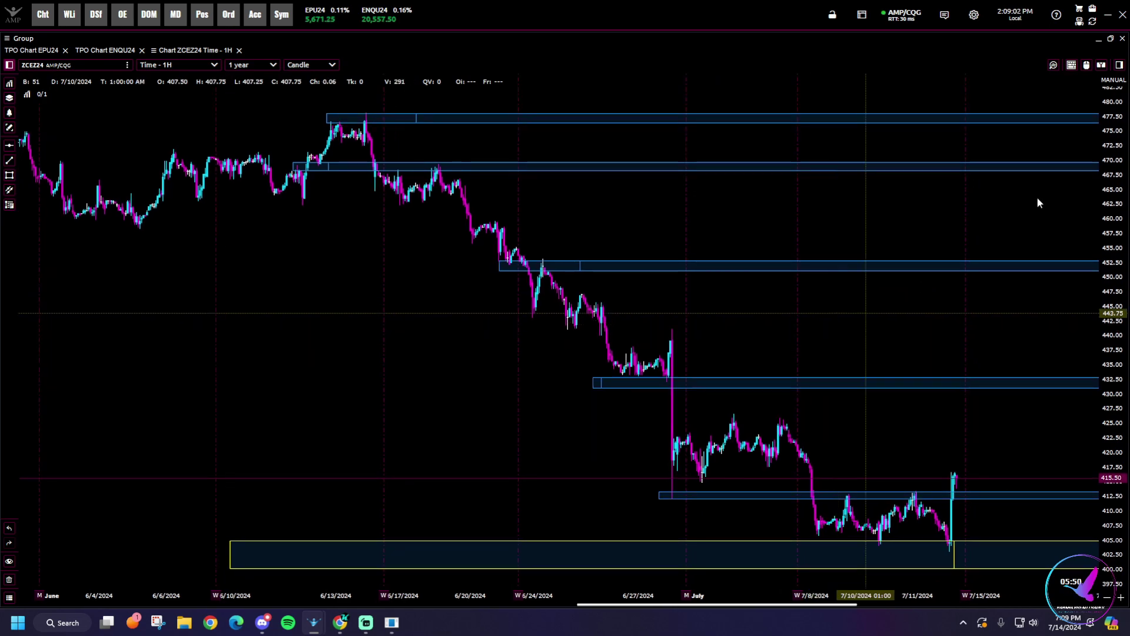
pyautogui.click(1111, 40)
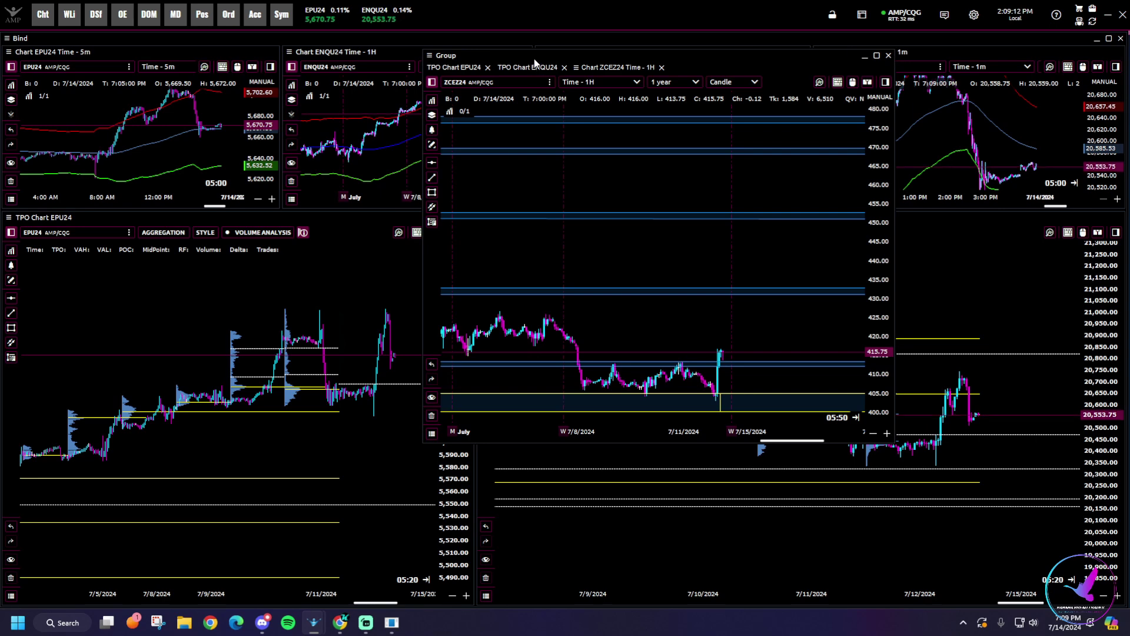
# - Close the floating ZCEZ24 corn chart window
pyautogui.click(889, 56)
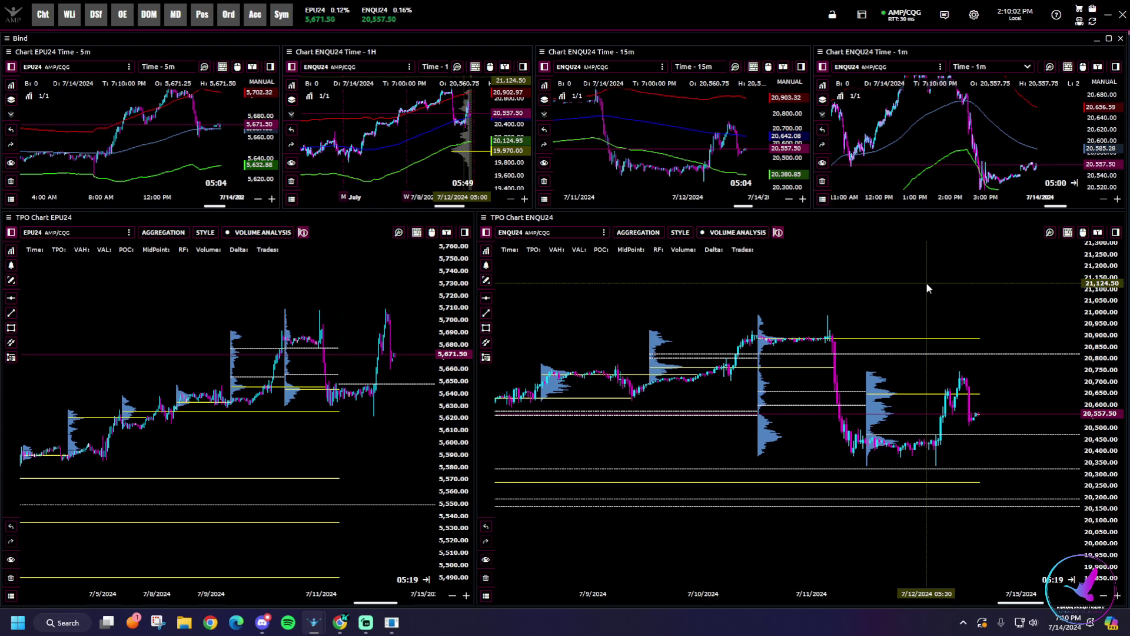
pyautogui.moveTo(1090, 124); pyautogui.dragTo(1093, 136)
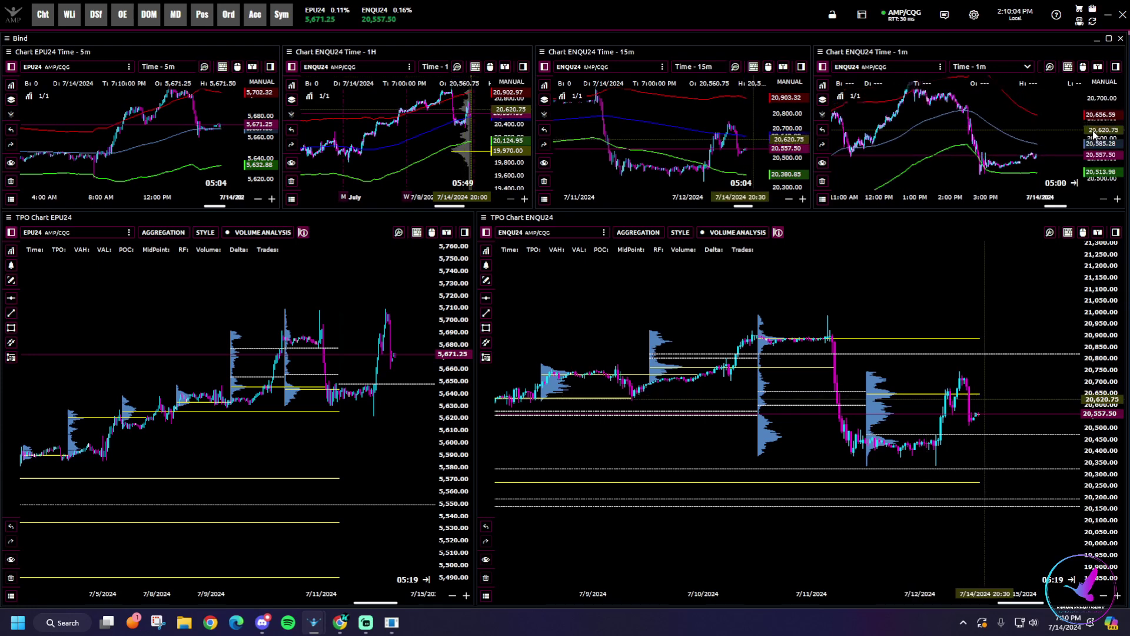